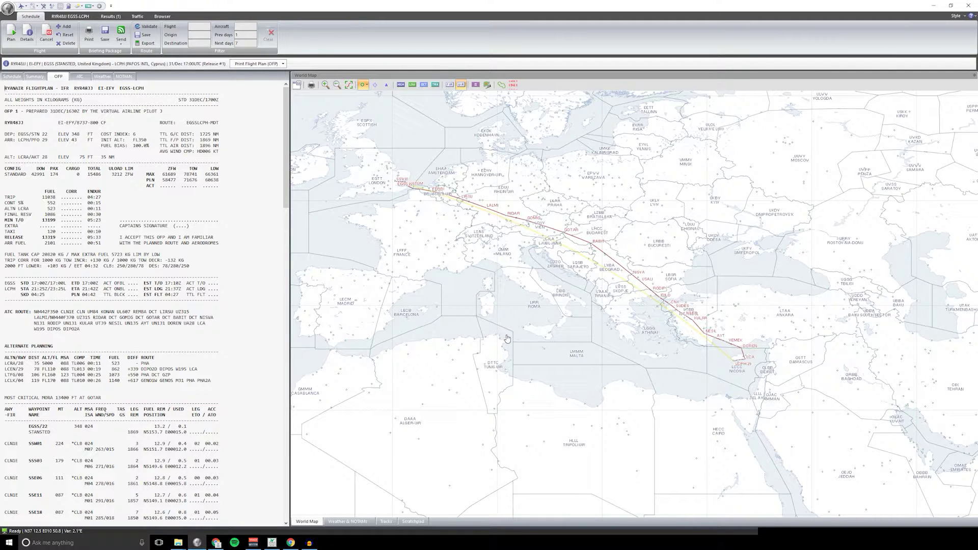
- Zoom the world map to fit the whole route and centre it on the Eastern Mediterranean
drag(469, 262, 487, 272)
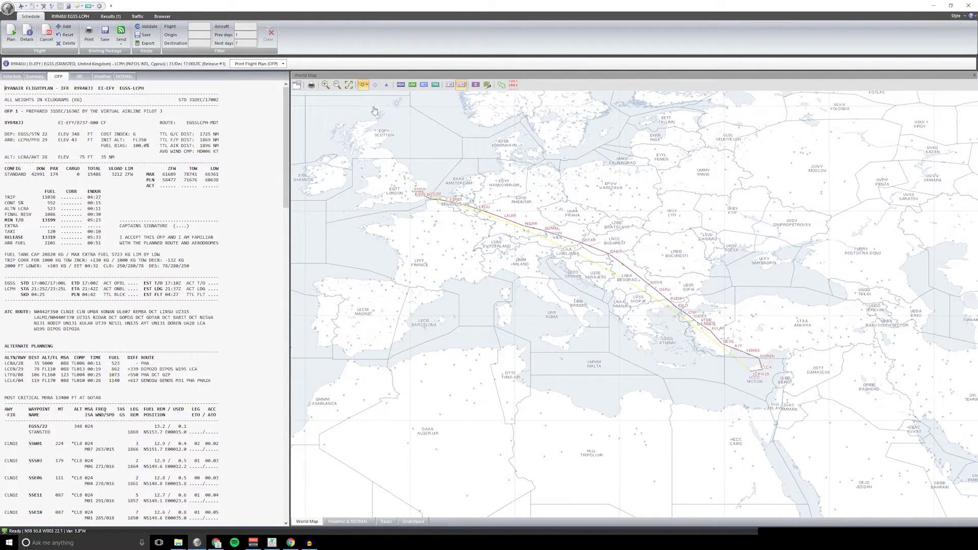
click(349, 85)
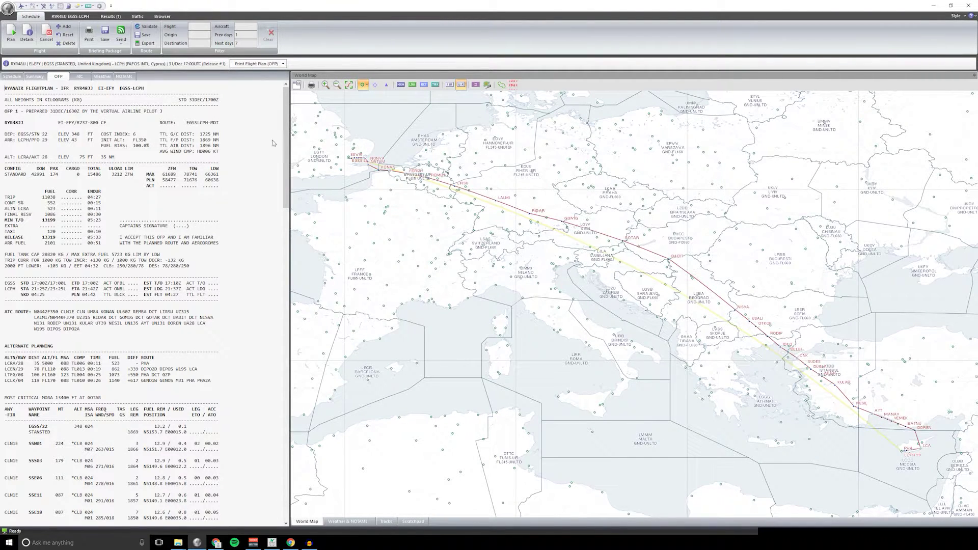
drag(395, 206, 378, 186)
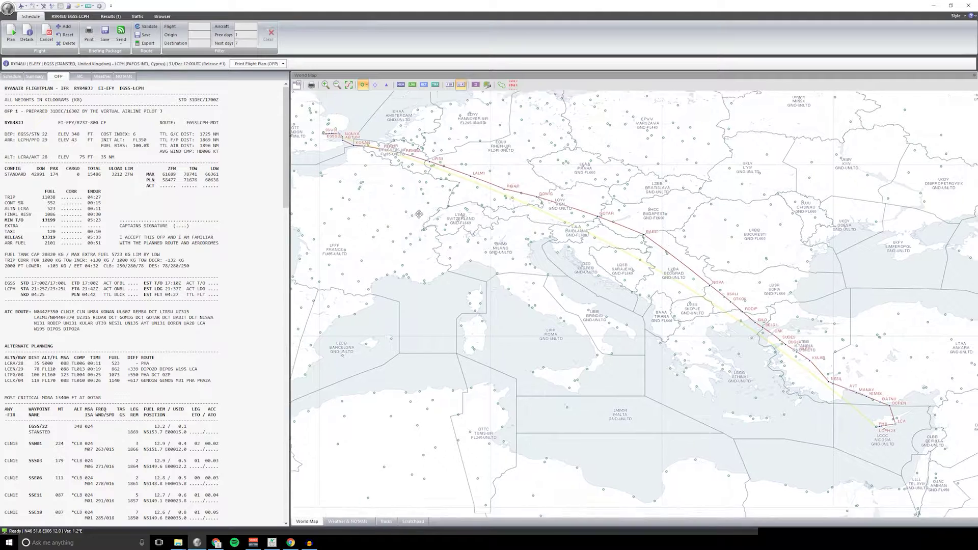
drag(419, 214, 385, 189)
drag(453, 234, 419, 209)
drag(484, 245, 623, 334)
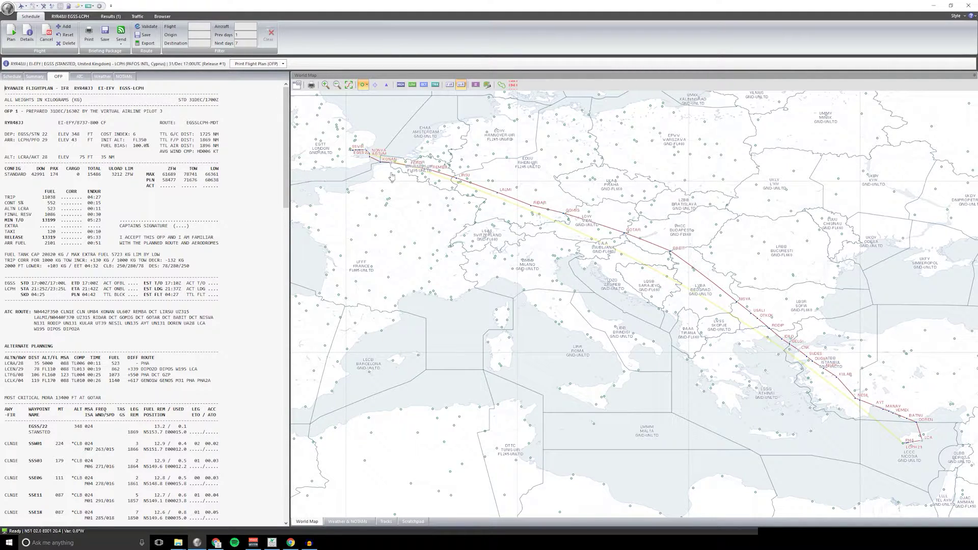
drag(632, 265, 506, 195)
- Scroll down the OFP pane and bring up the flight's weather reports
scroll(275, 191, down, 4)
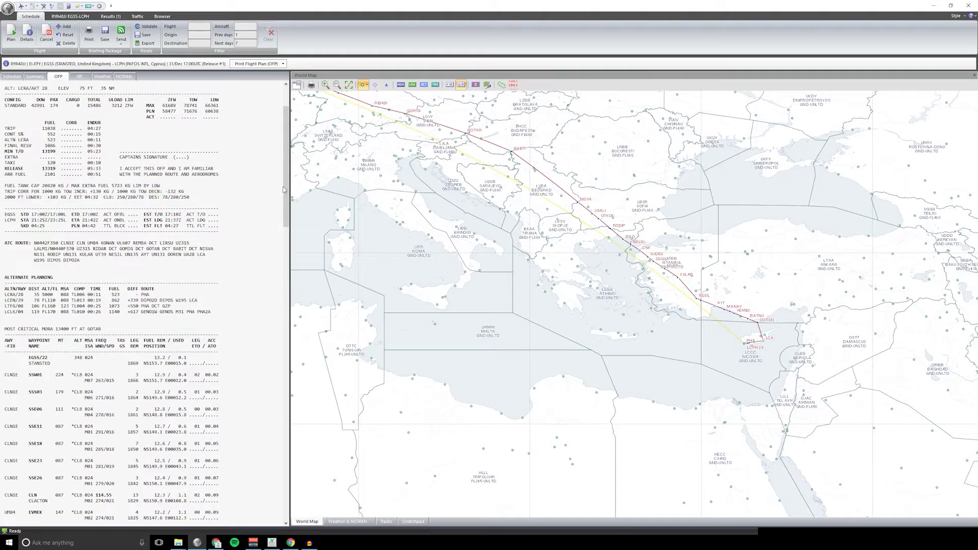
drag(284, 190, 284, 153)
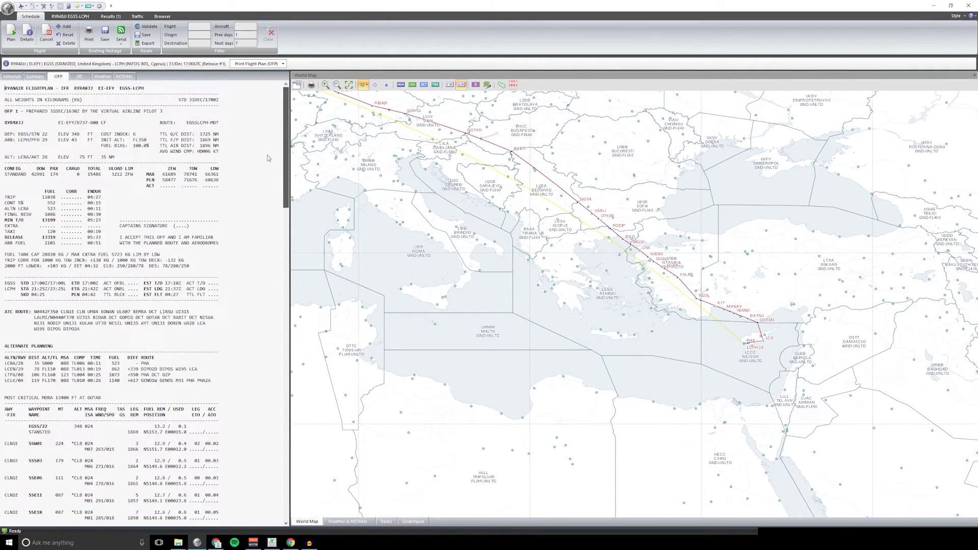
click(103, 76)
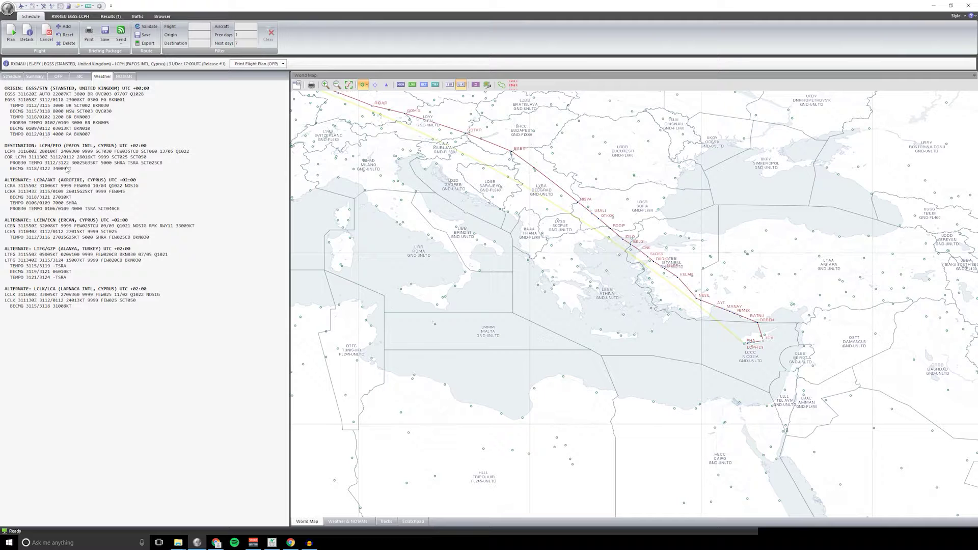
- Check the airport NOTAMs, go back to the flight plan text, and pan the map to the route's start
click(123, 78)
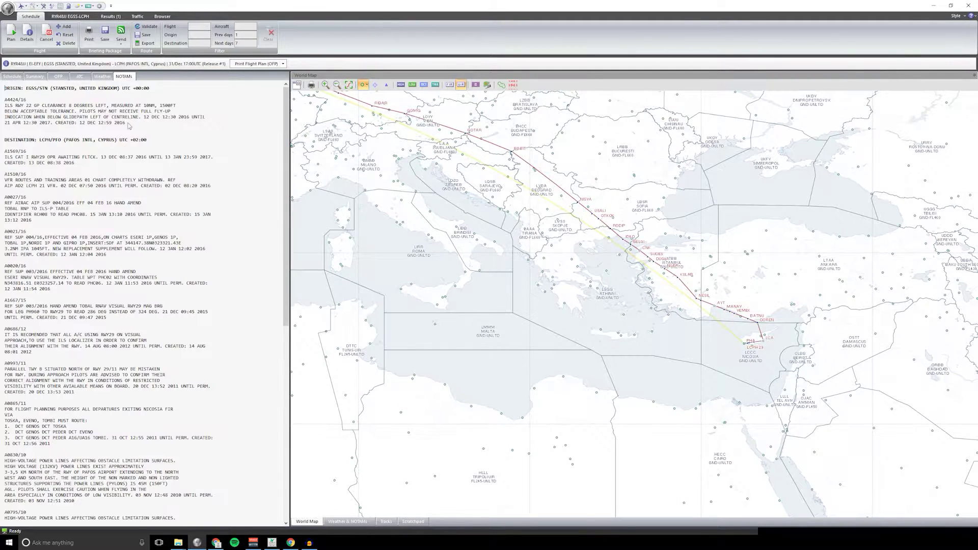
click(58, 77)
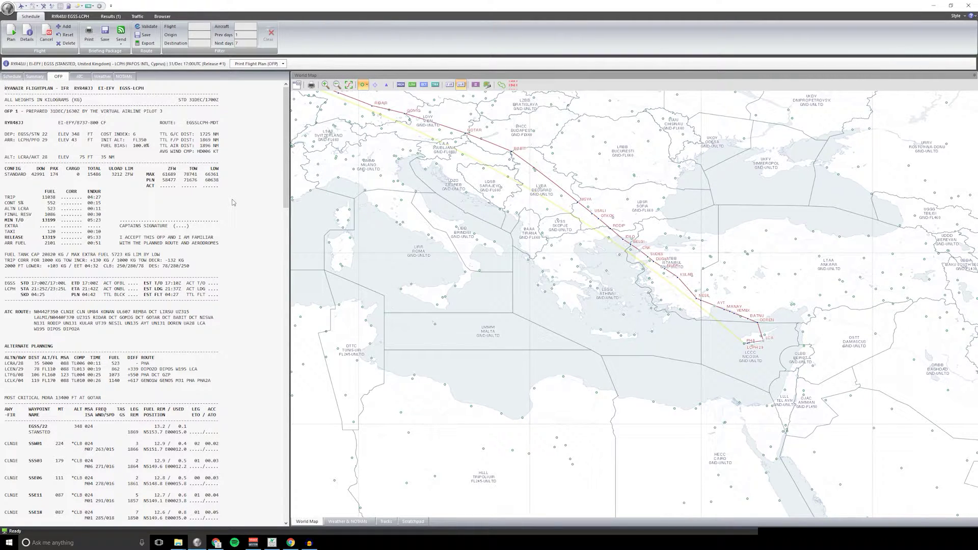
drag(353, 181, 465, 274)
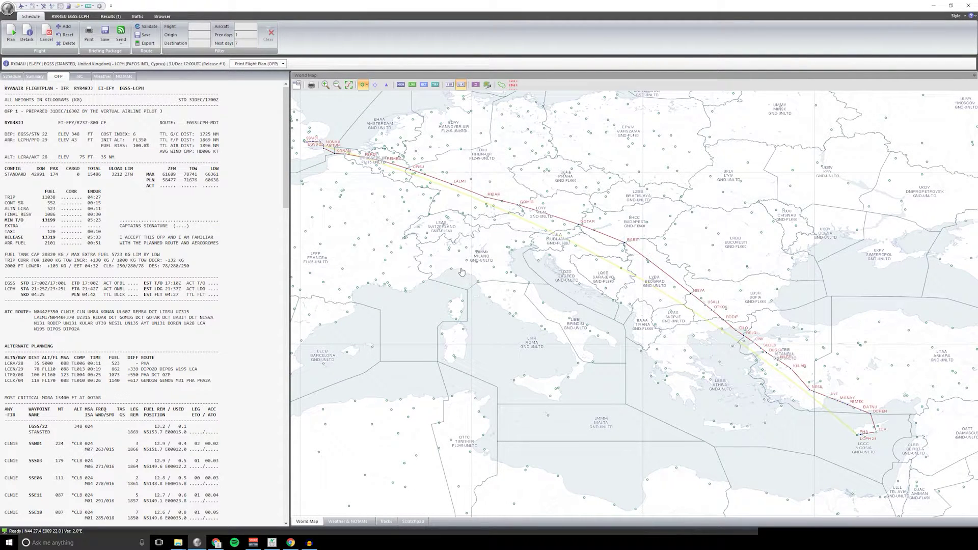
- Nudge the map view slightly, then switch to the simBrief website in Chrome
drag(462, 272, 476, 272)
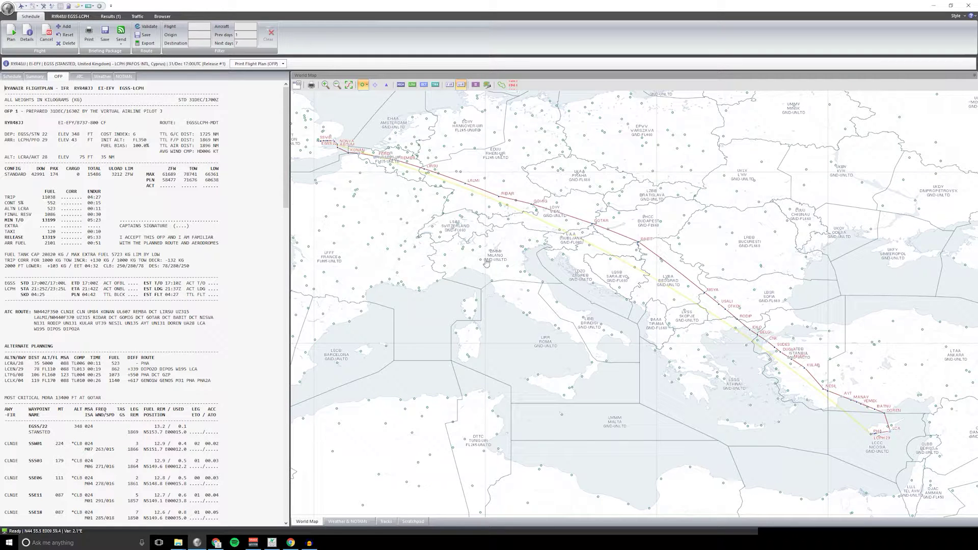
drag(485, 263, 494, 265)
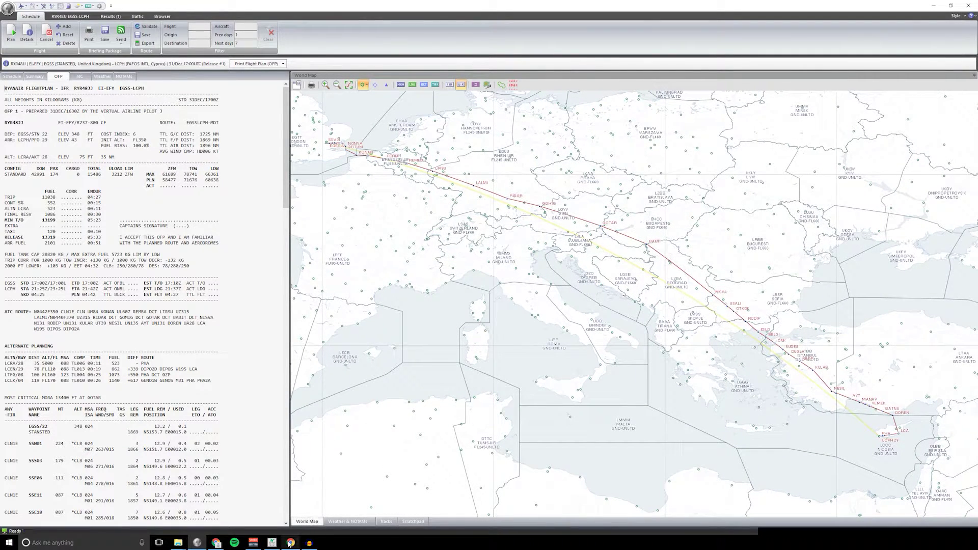
click(291, 543)
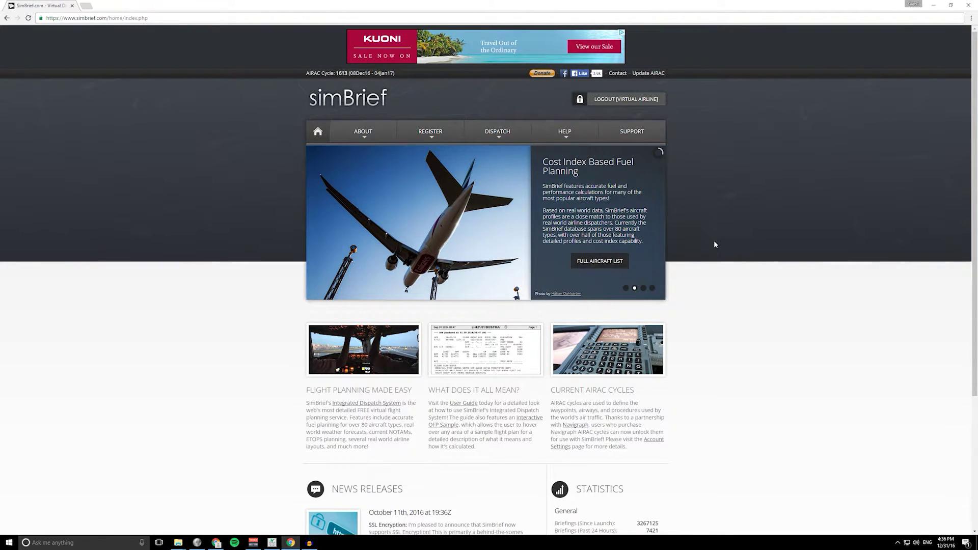
mouse_move(565, 135)
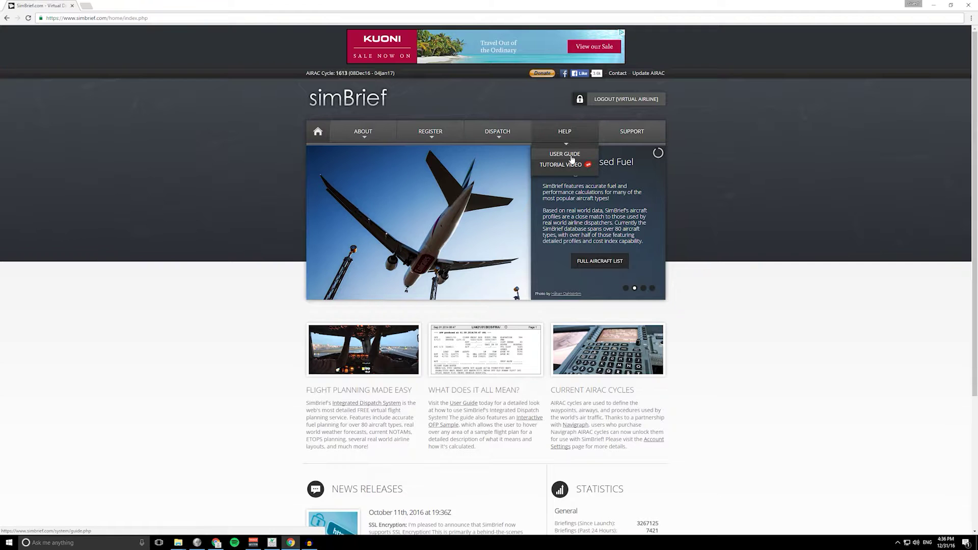
mouse_move(497, 134)
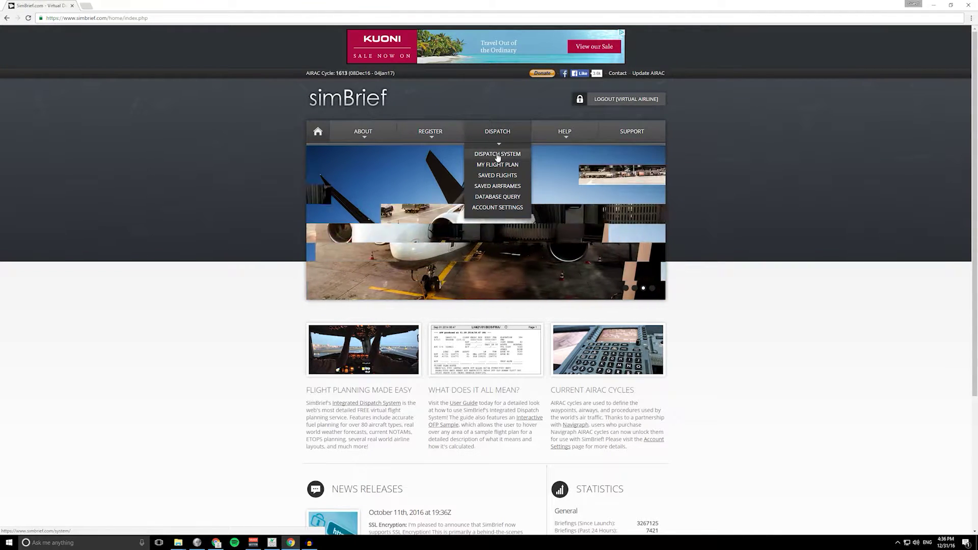
- Open the Dispatch System and start a new flight plan
click(498, 156)
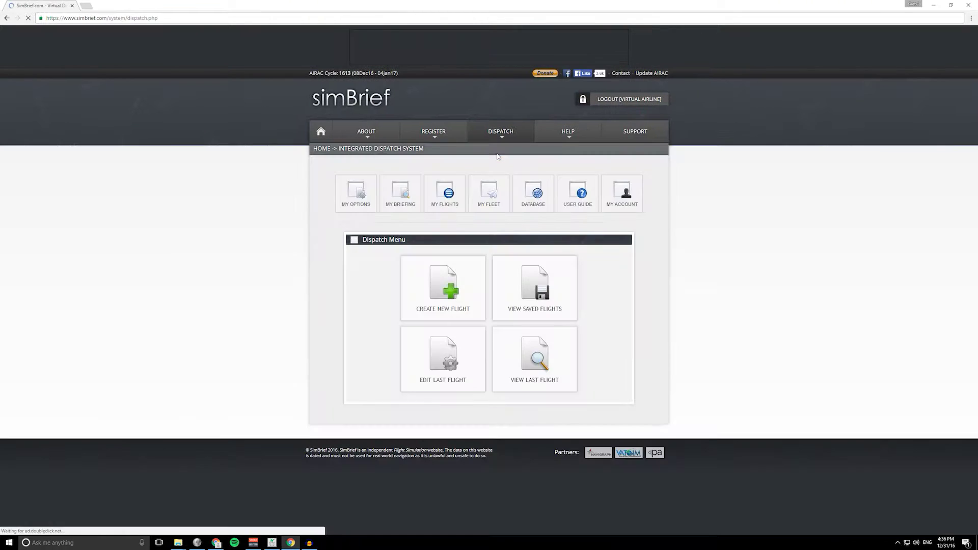
click(435, 290)
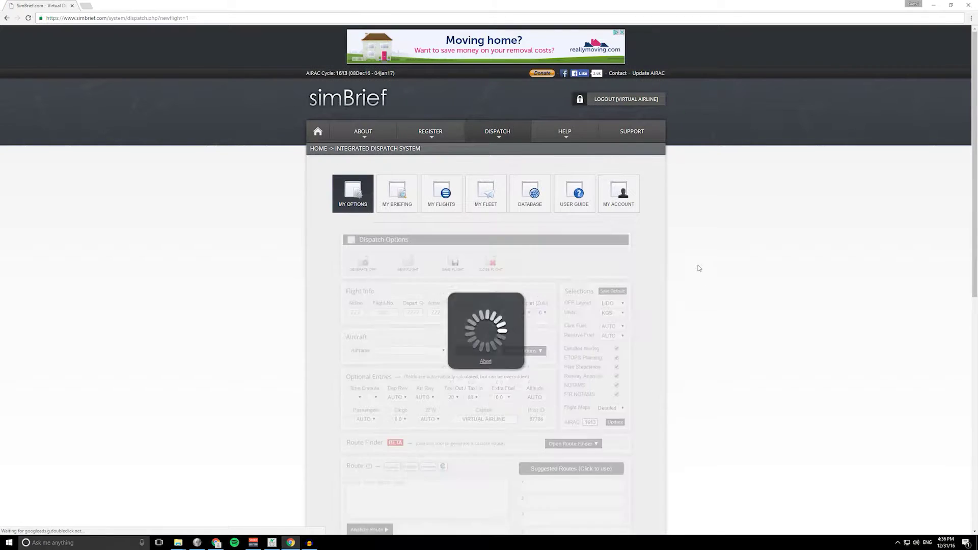
scroll(666, 262, down, 1)
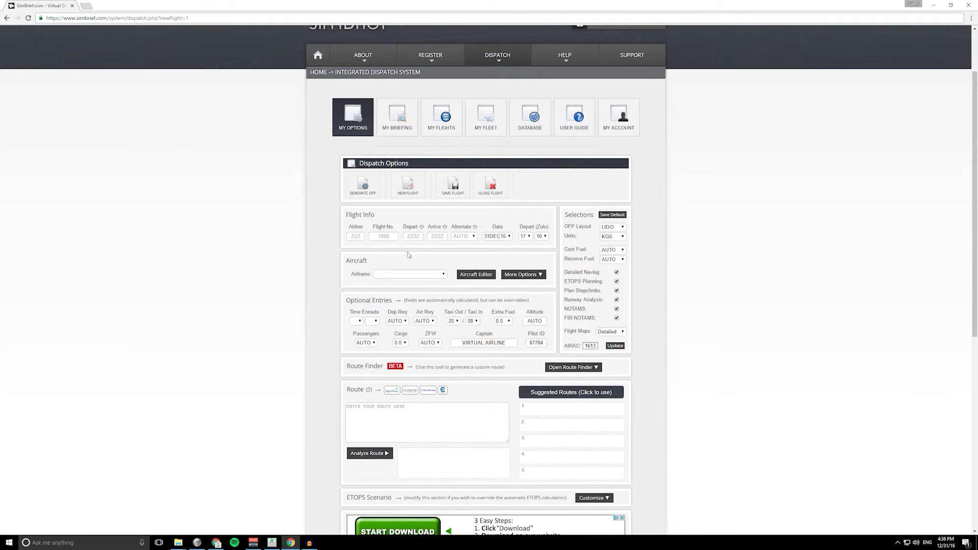
- Enter airline RYR, flight number 100, departure EGKK and arrival LCPH
click(355, 236)
text(RYR)
key(Tab)
text(100)
key(Tab)
text(EGKK)
key(Tab)
text(LCPH)
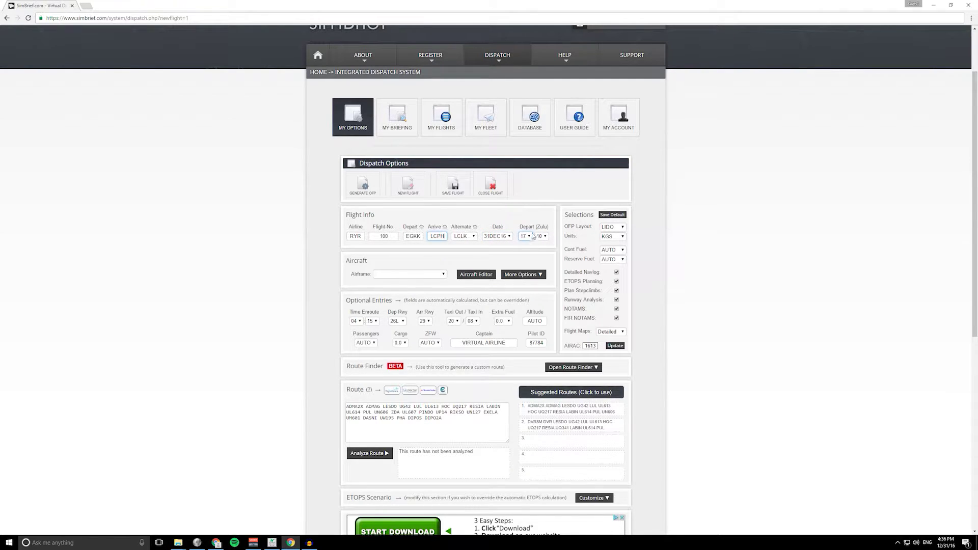
click(436, 278)
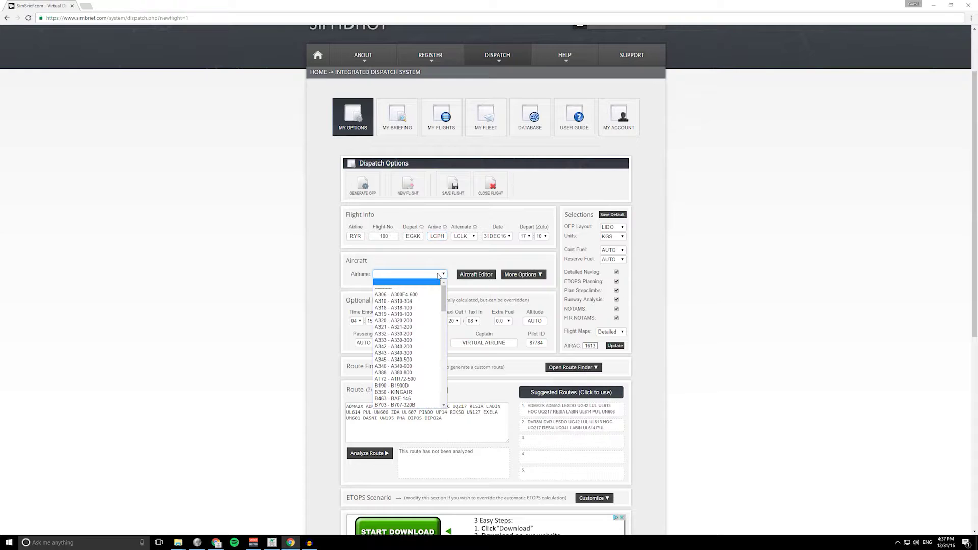
drag(444, 298, 444, 328)
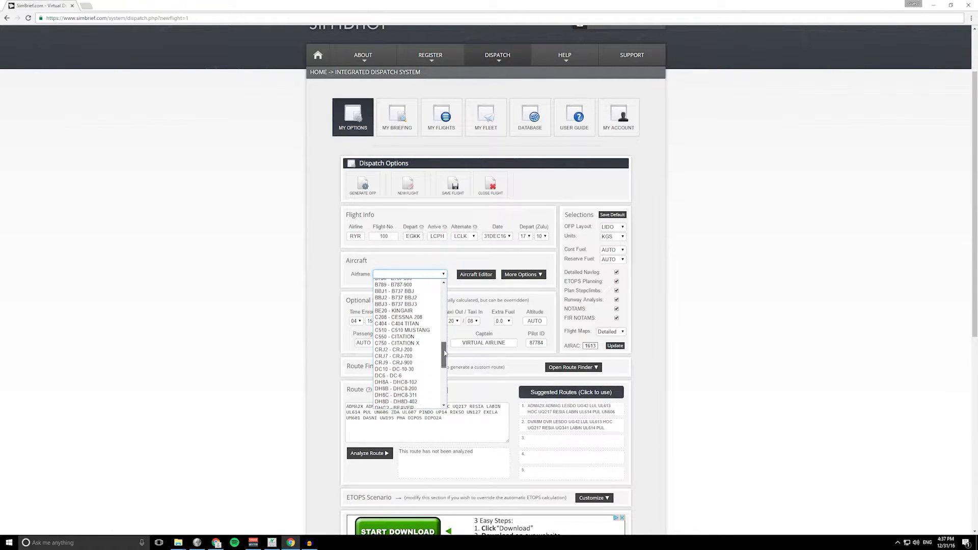
drag(445, 353, 443, 327)
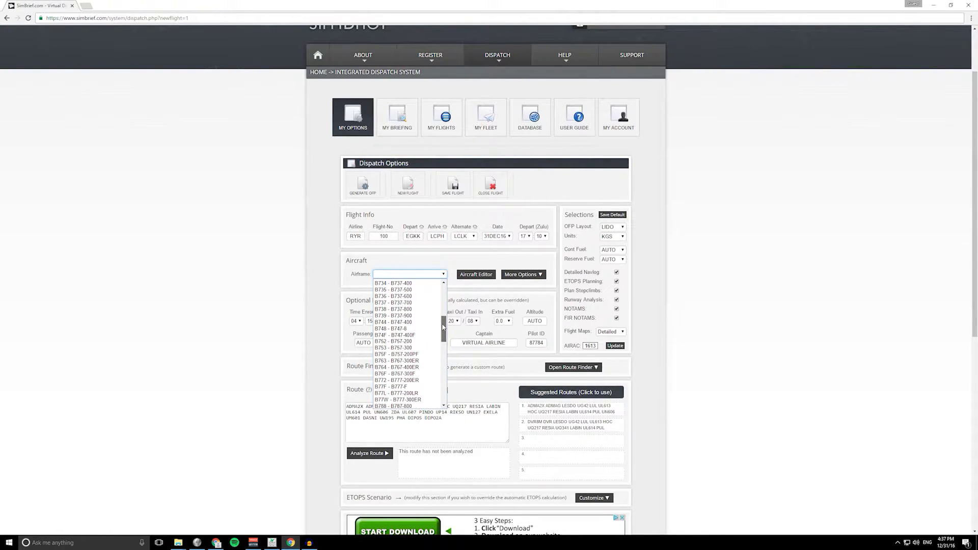
click(419, 309)
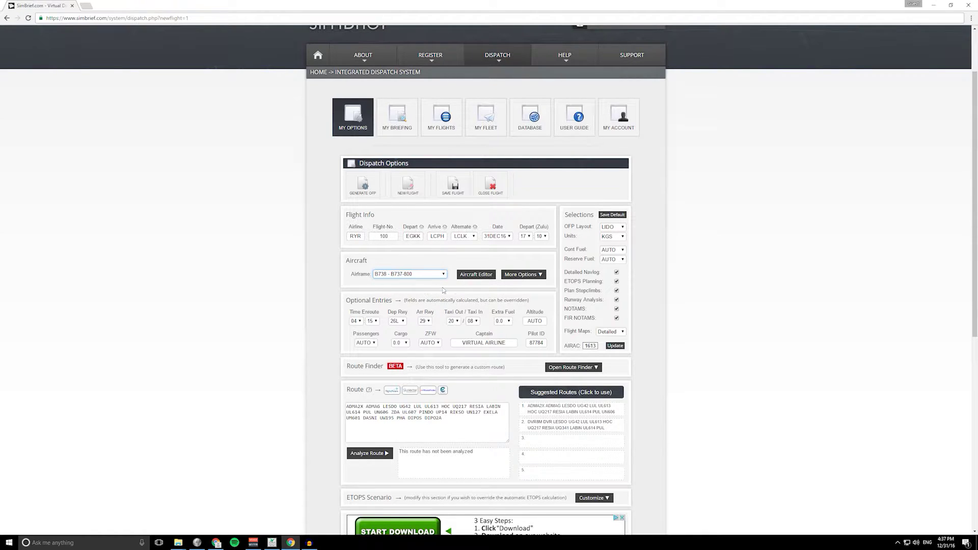
click(525, 275)
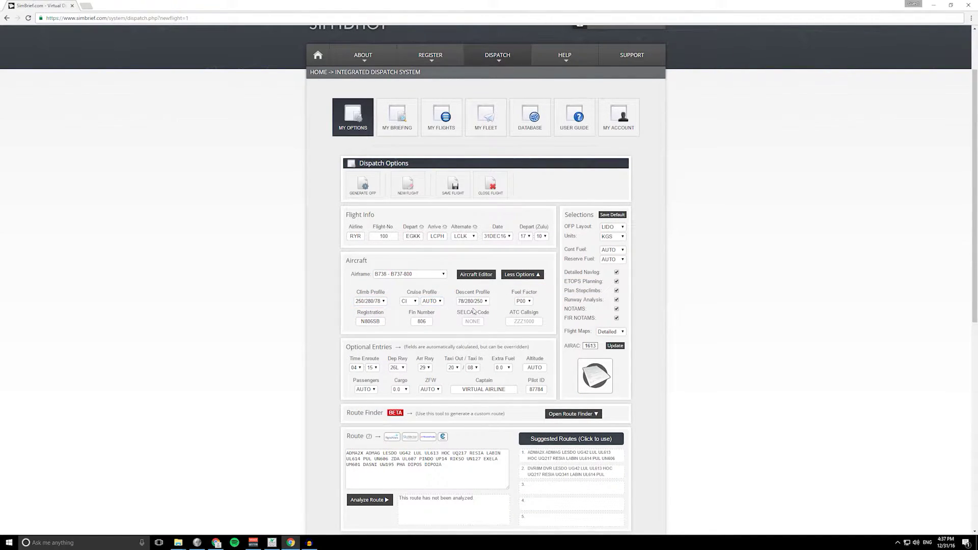
click(440, 301)
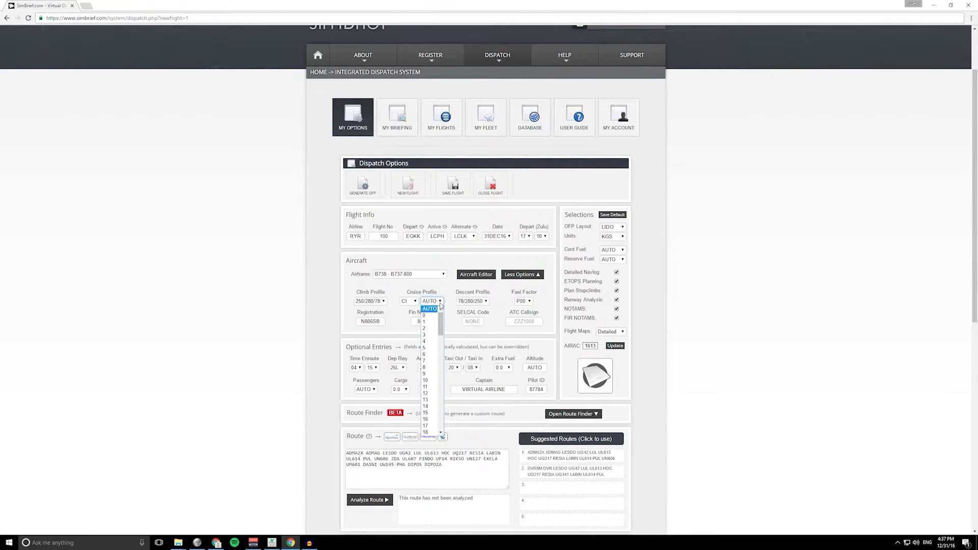
click(441, 302)
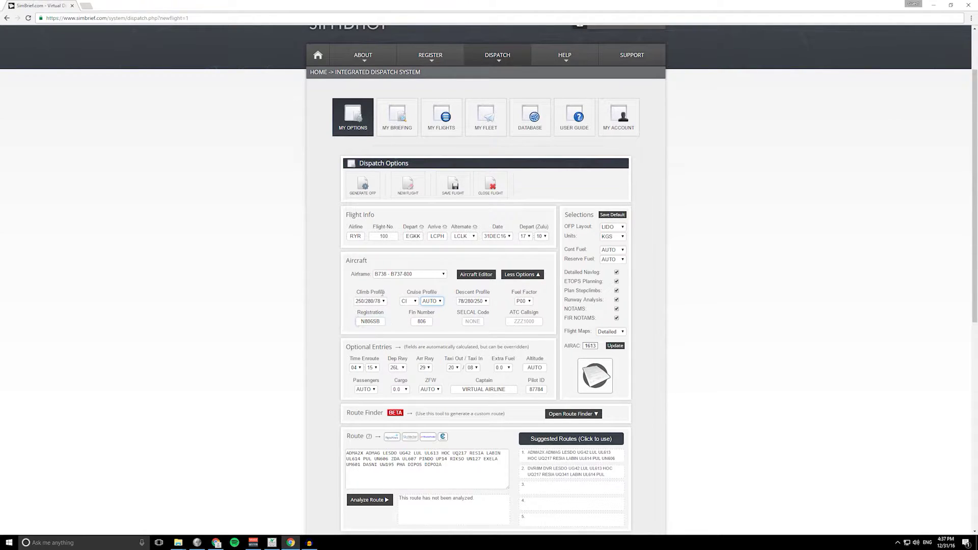
scroll(382, 293, down, 1)
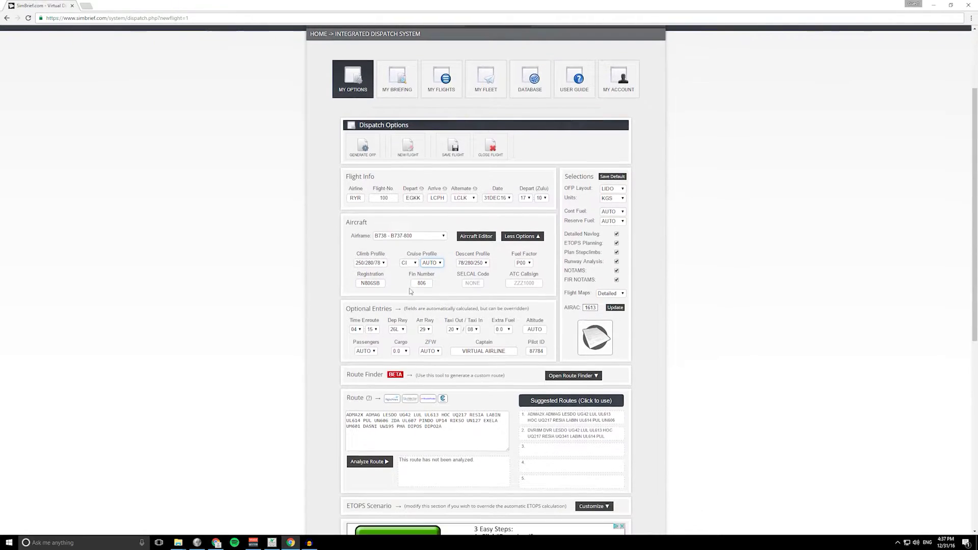
click(539, 236)
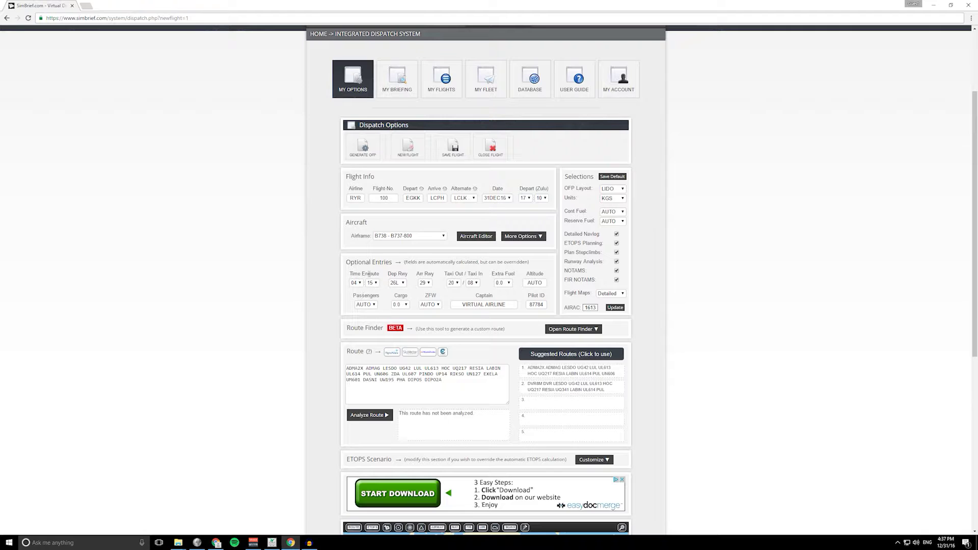
- Set the passenger count to 174 and keep the cargo at 0.0
click(399, 286)
mouse_move(422, 192)
click(365, 304)
scroll(378, 328, down, 1)
drag(378, 329, 370, 426)
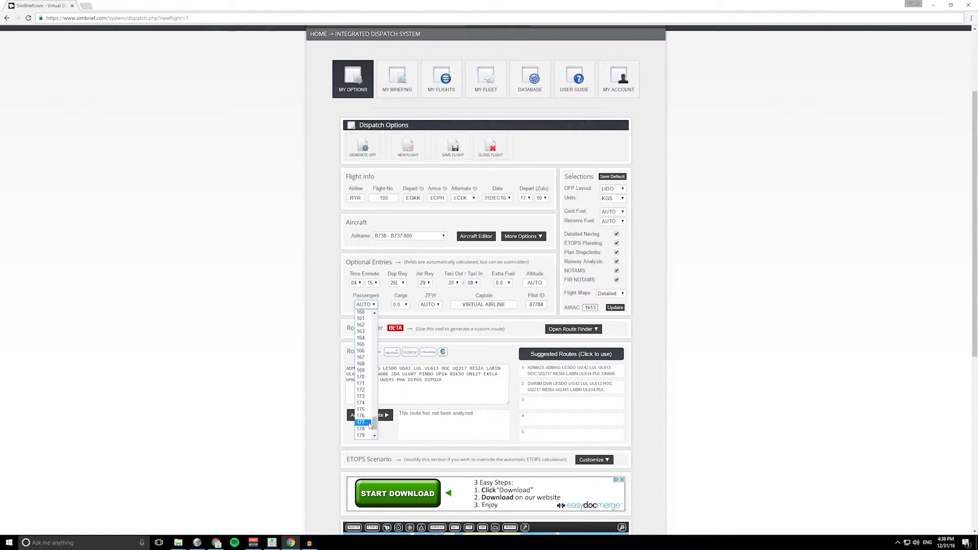
click(368, 405)
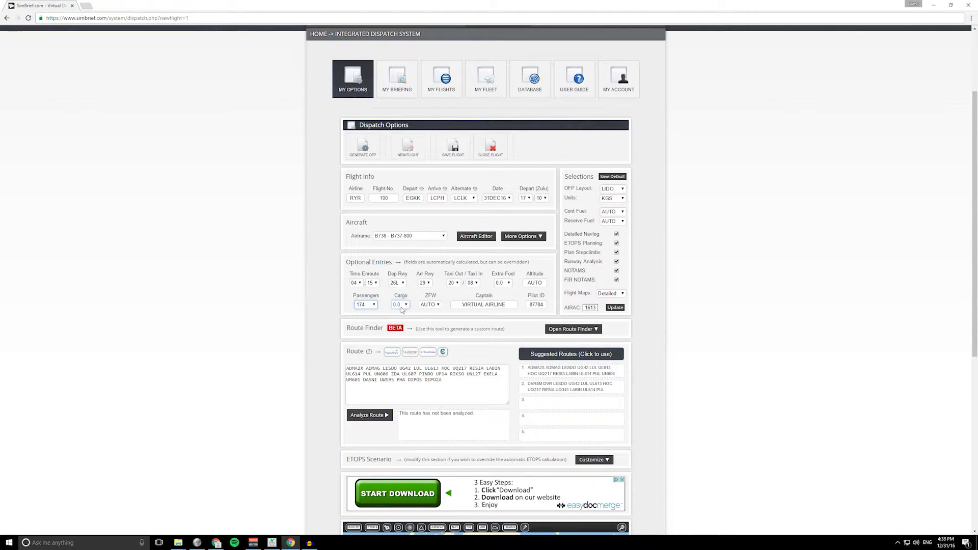
click(400, 304)
mouse_move(406, 325)
mouse_down()
mouse_move(406, 351)
mouse_move(405, 321)
mouse_up()
click(406, 306)
- Try a zero-fuel weight of 51.7, then put ZFW back to AUTO
click(436, 305)
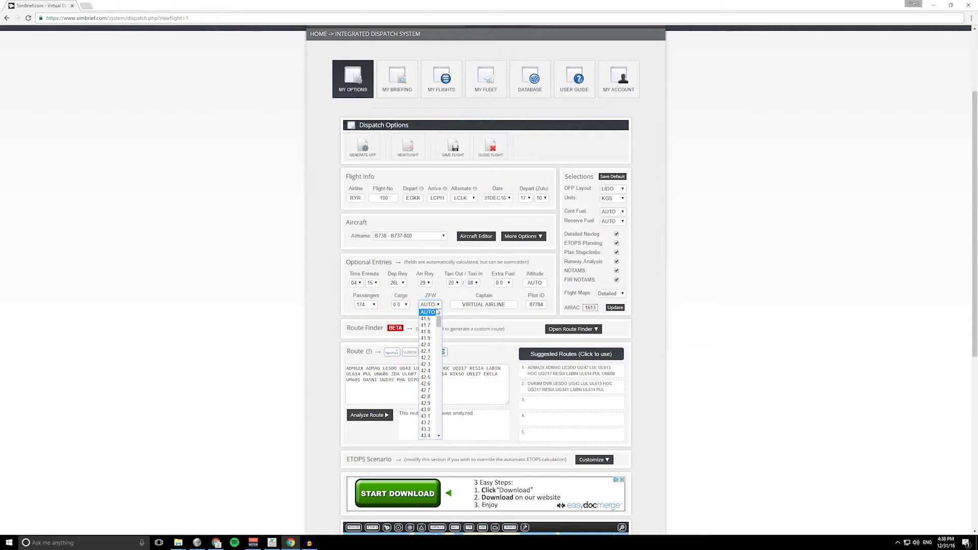
mouse_move(438, 316)
mouse_down()
mouse_move(434, 403)
mouse_move(439, 321)
mouse_up()
drag(439, 323, 440, 357)
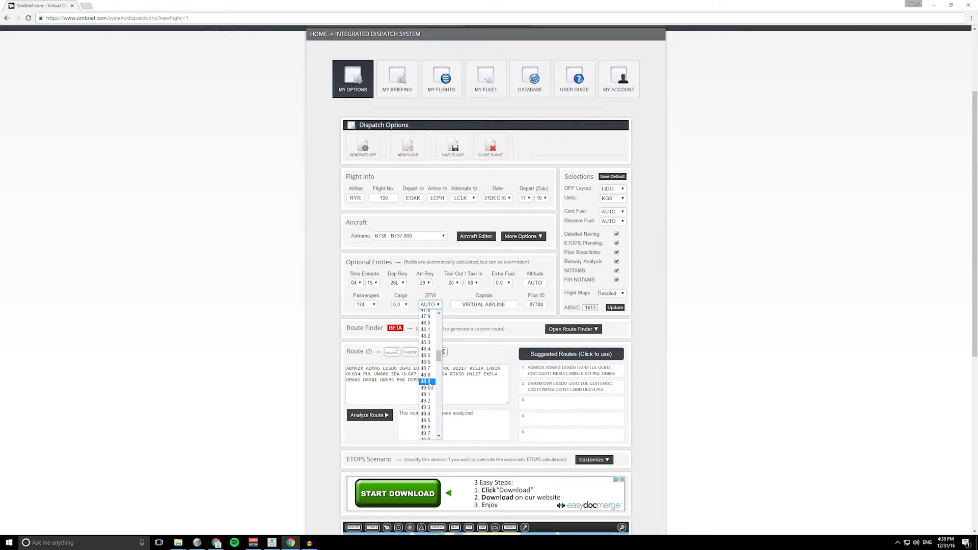
scroll(439, 359, down, 3)
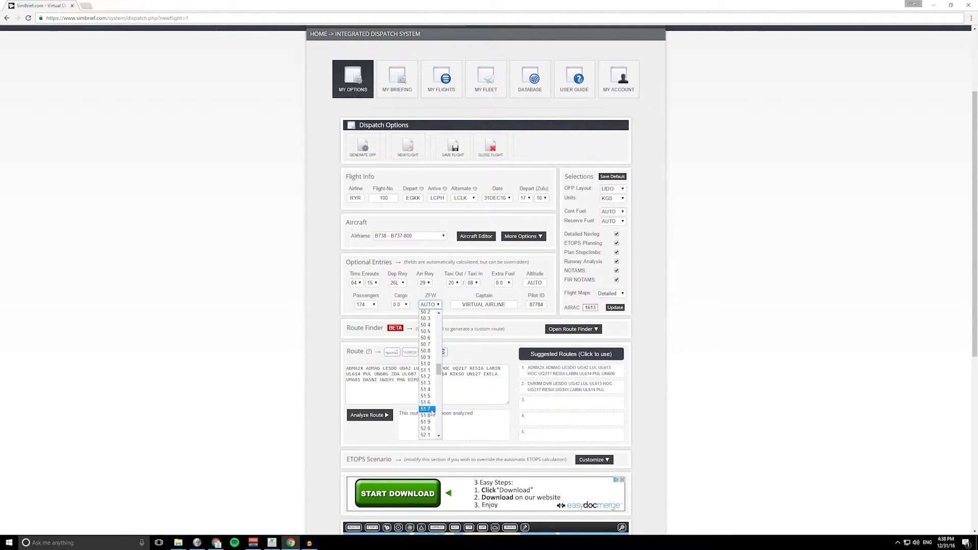
click(428, 409)
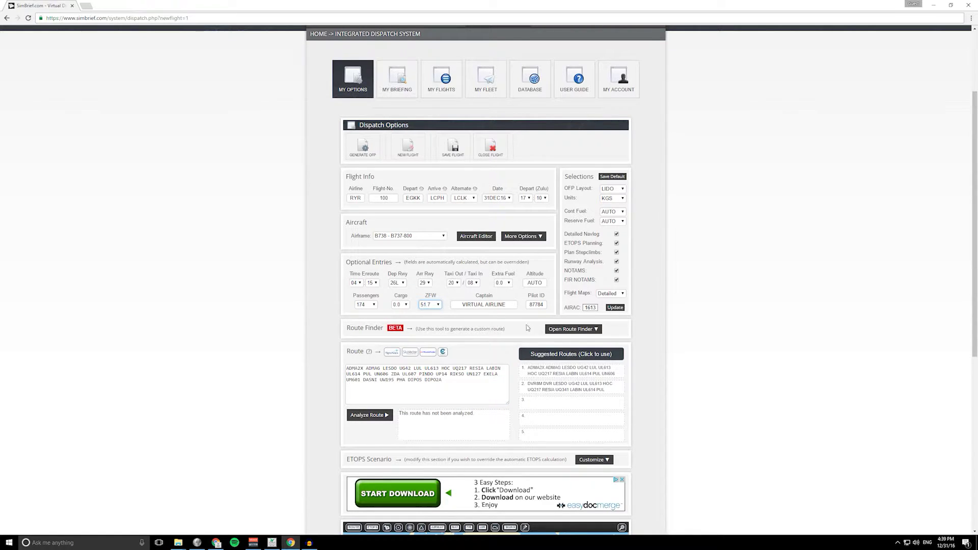
click(436, 308)
drag(442, 366, 436, 314)
click(434, 313)
scroll(629, 329, down, 1)
- Load the second suggested route via DVR and analyze whether it is valid
click(348, 337)
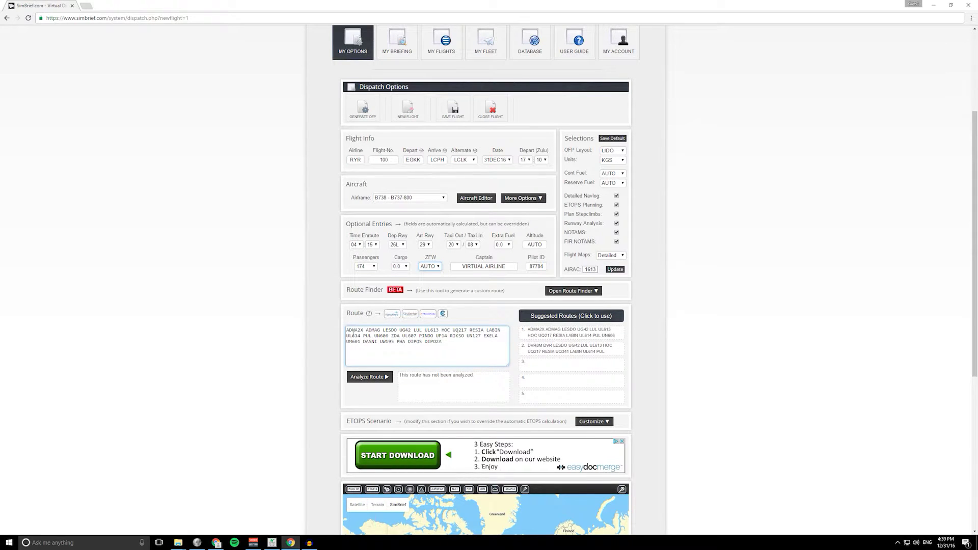
scroll(367, 332, down, 1)
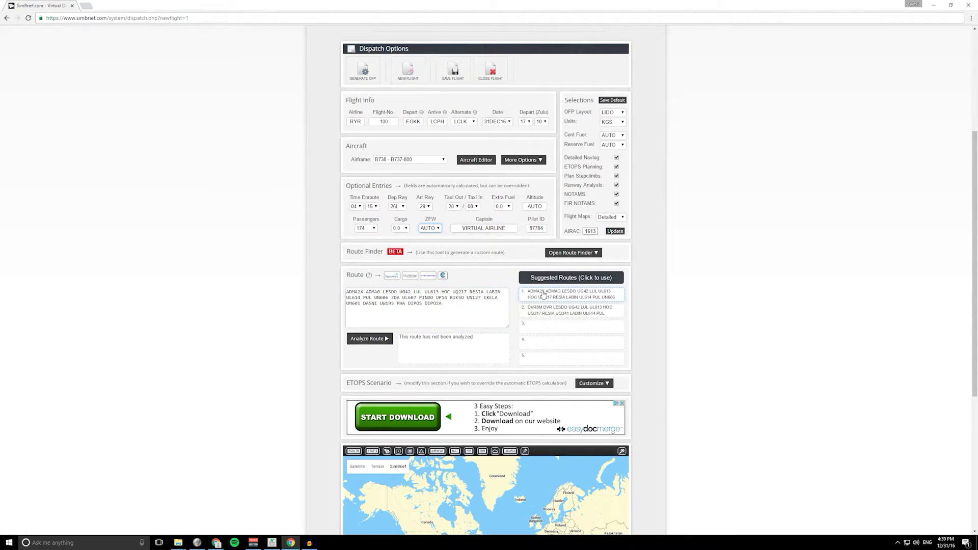
click(556, 309)
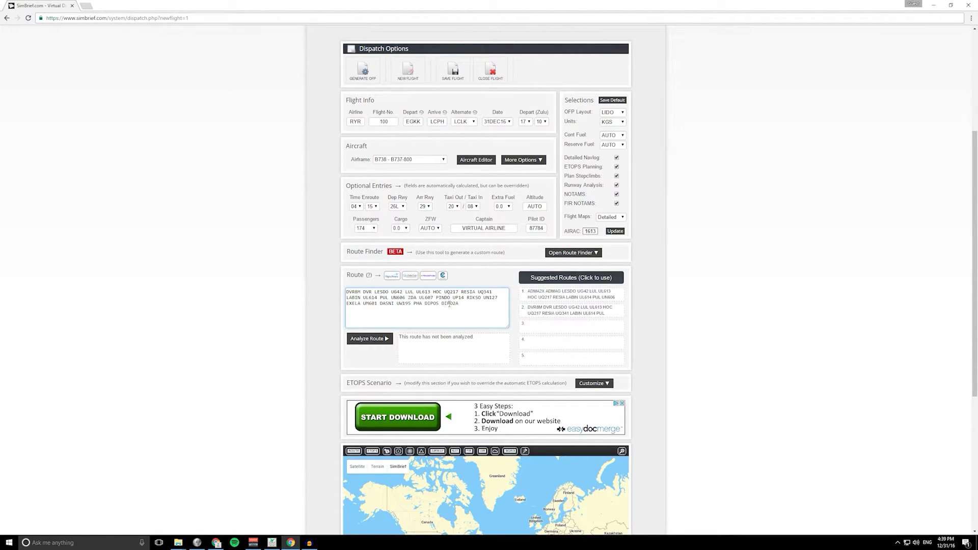
click(386, 341)
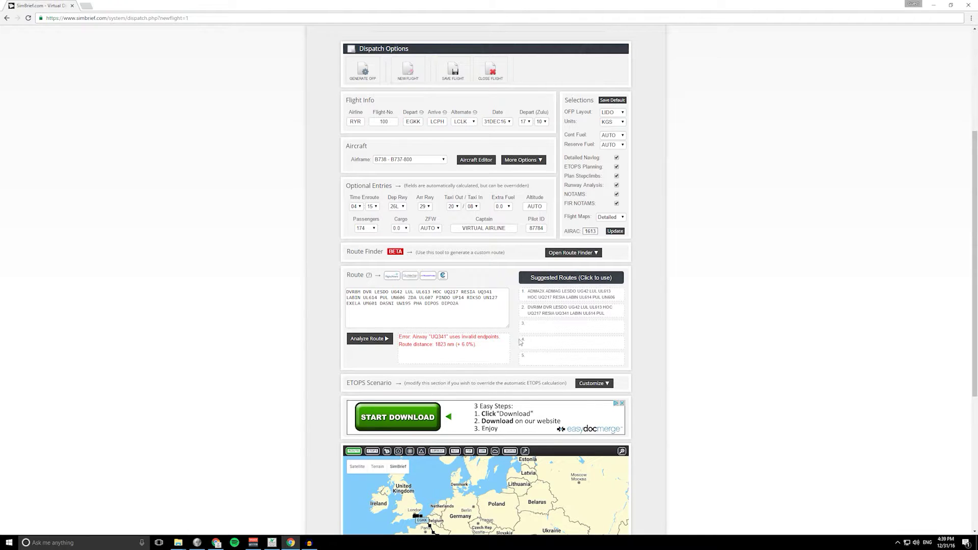
- Switch back to the first suggested ADMA2X route, analyze it, and view it on the map
click(555, 300)
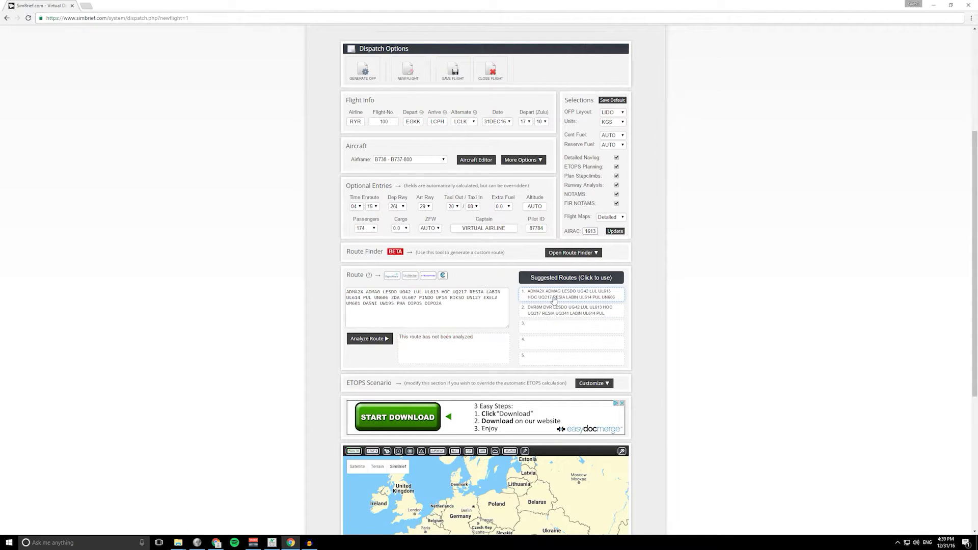
click(373, 343)
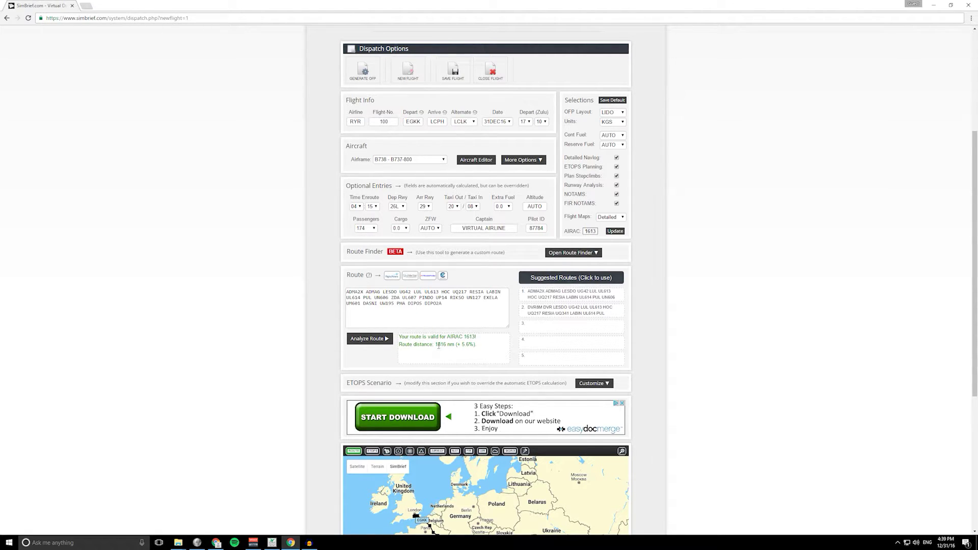
scroll(734, 346, down, 5)
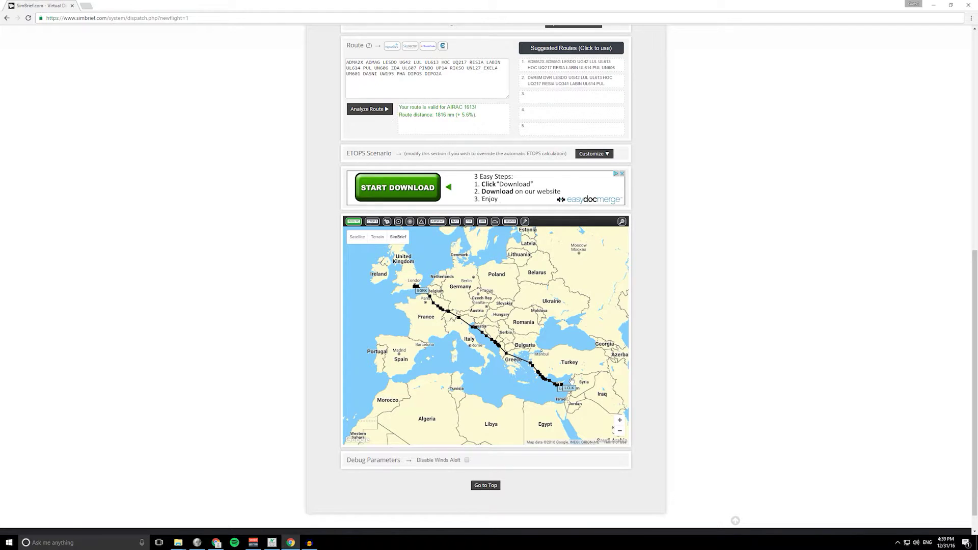
scroll(693, 318, up, 2)
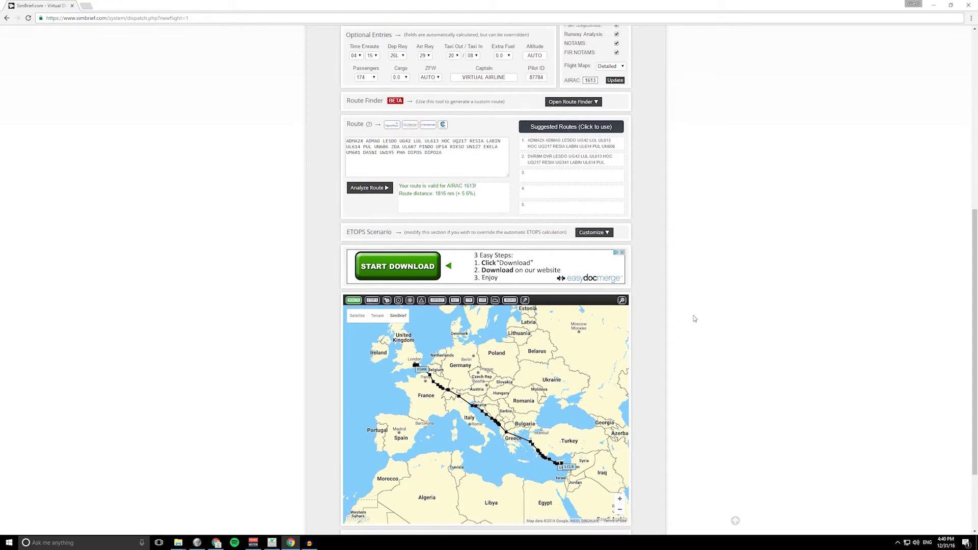
scroll(693, 319, up, 4)
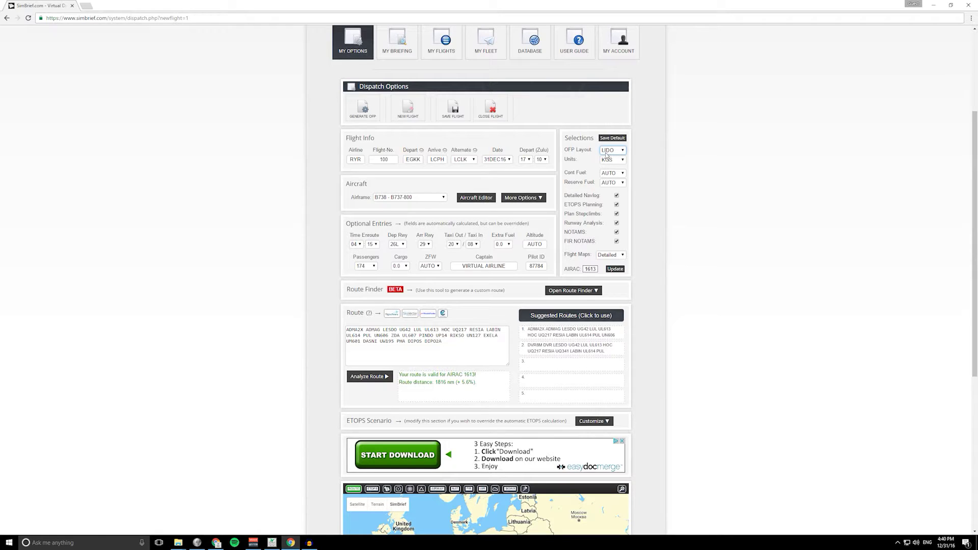
- Keep LIDO as the OFP layout and KGS as the weight units
click(621, 153)
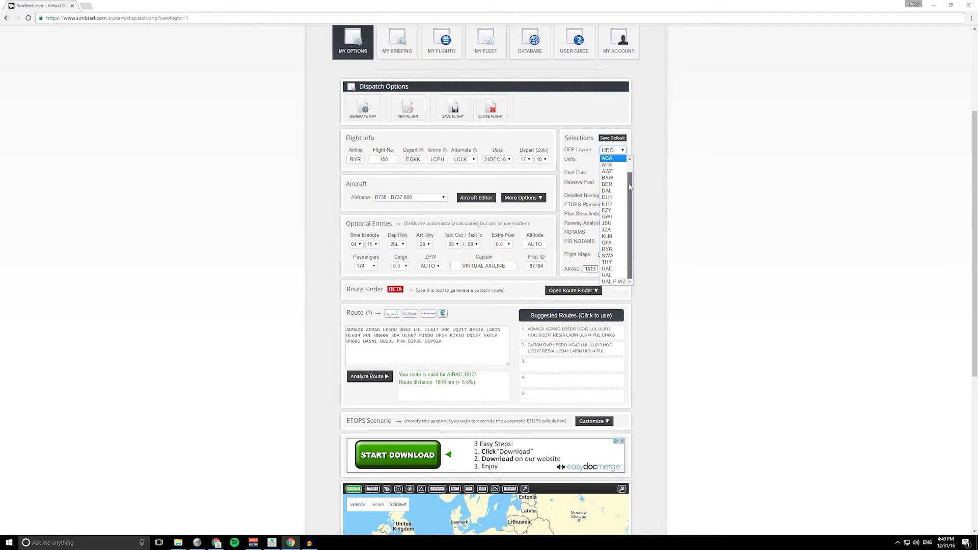
scroll(627, 199, down, 1)
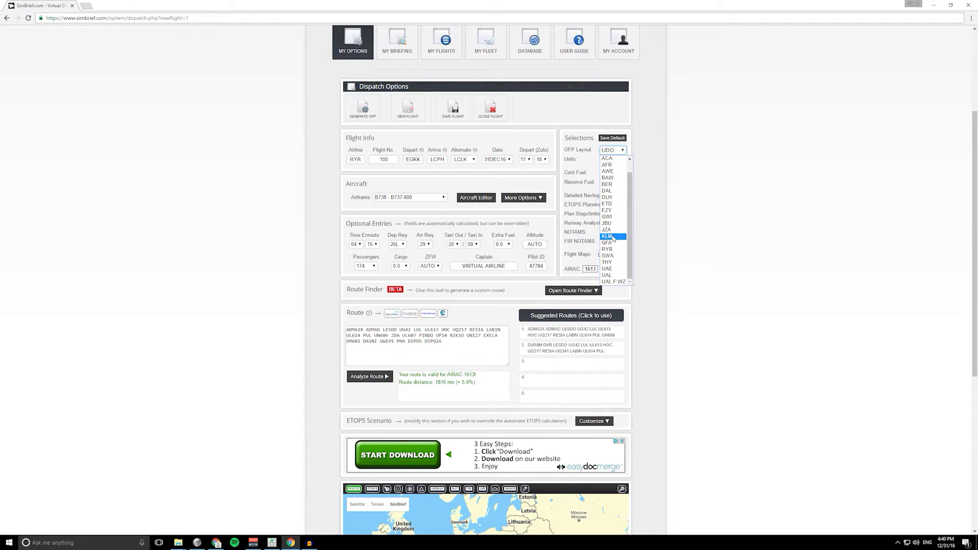
scroll(615, 168, up, 1)
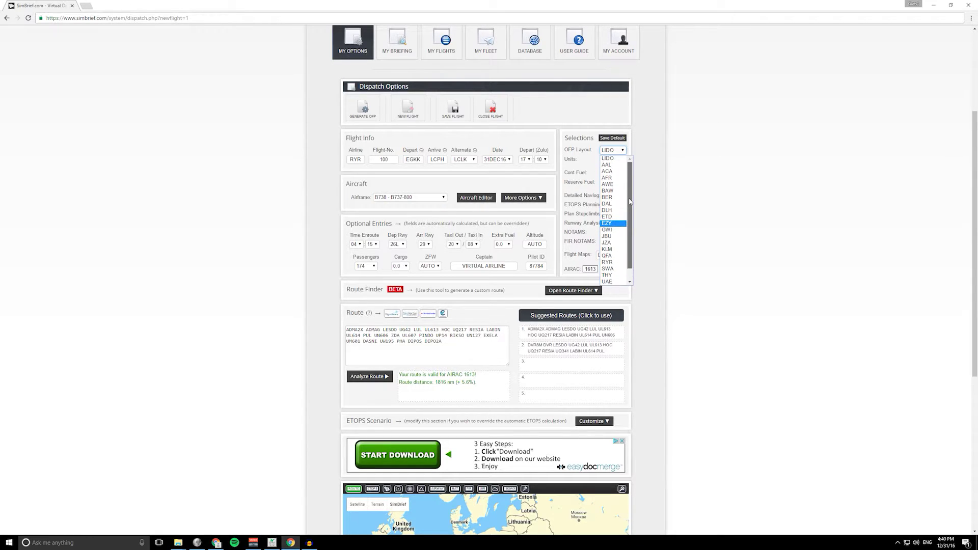
click(616, 161)
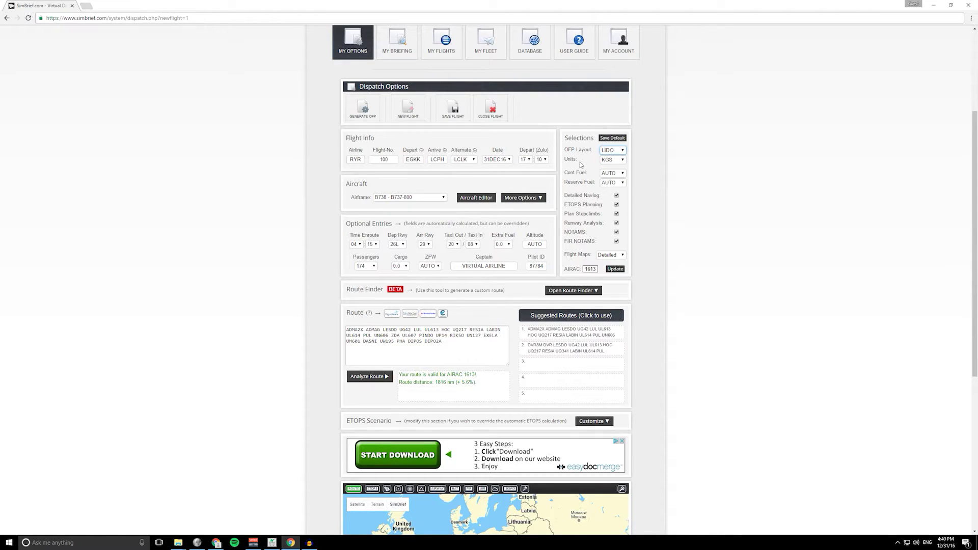
click(617, 163)
click(617, 168)
- Untick ETOPS Planning and look over the rest of the dispatch form
scroll(663, 162, down, 1)
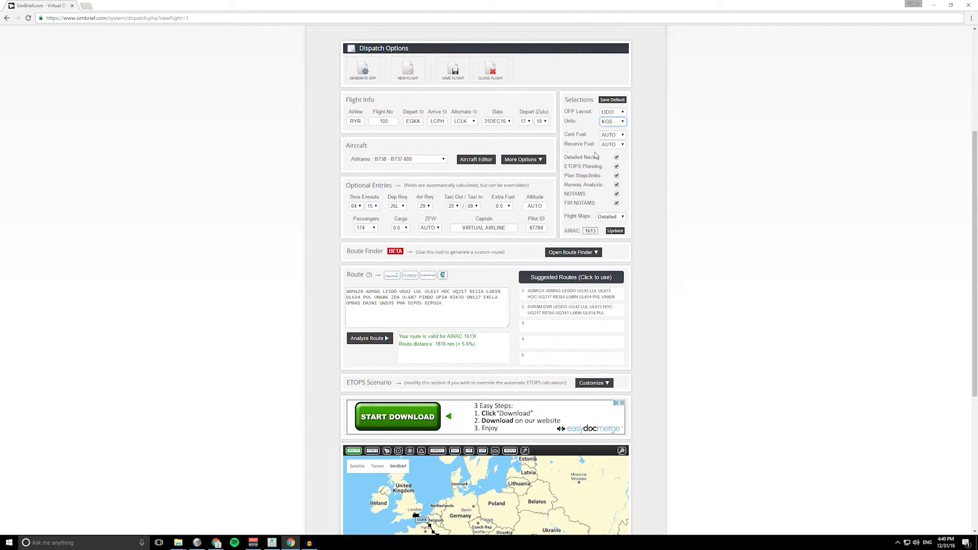
click(617, 166)
scroll(655, 170, down, 1)
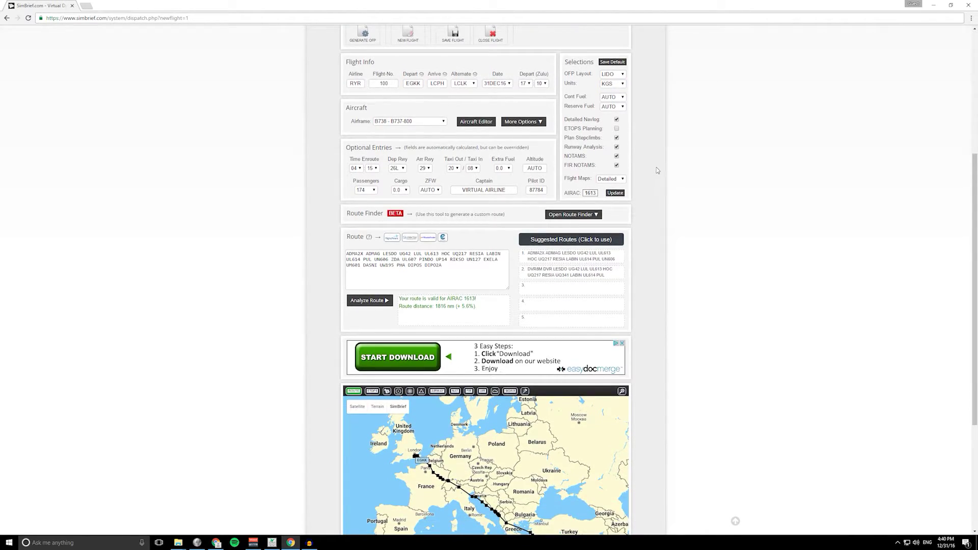
scroll(658, 170, up, 1)
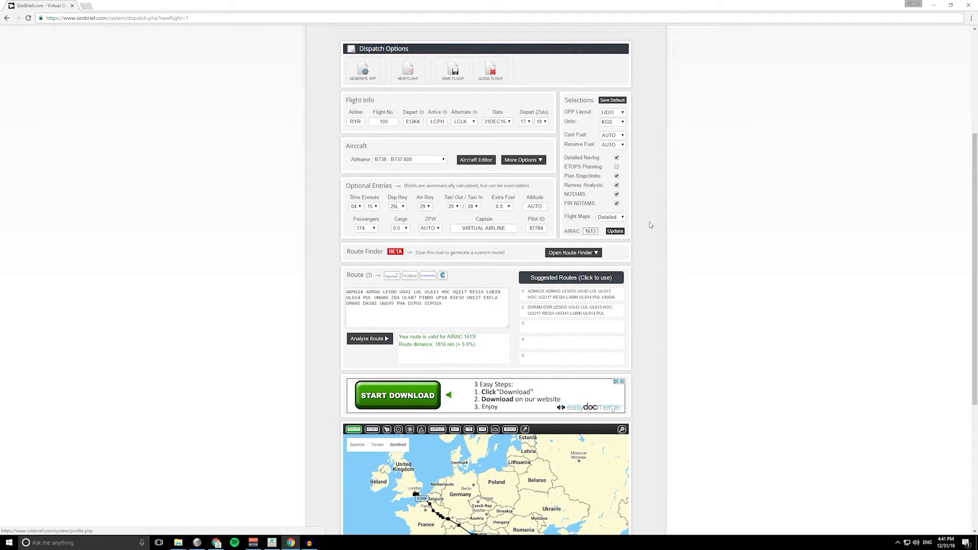
scroll(654, 222, down, 2)
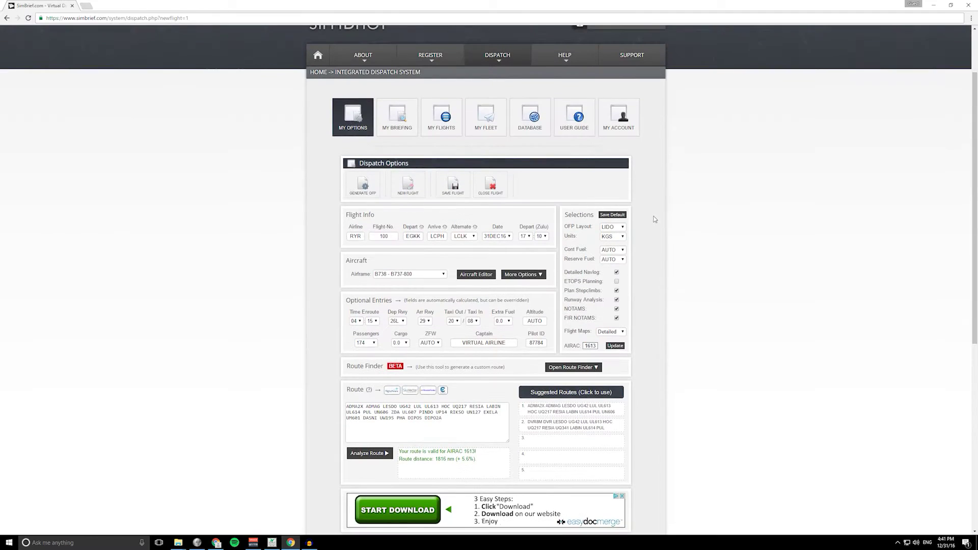
scroll(655, 215, down, 7)
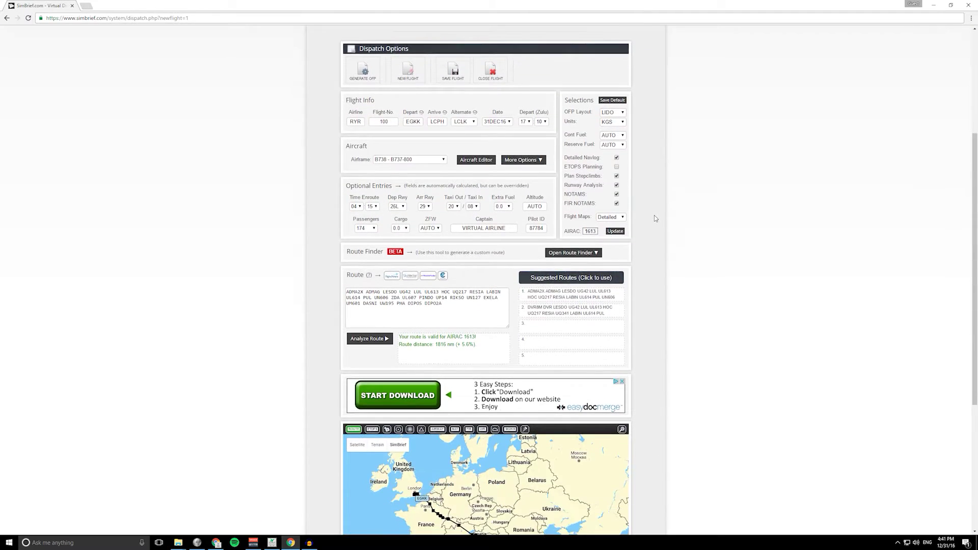
scroll(655, 219, up, 7)
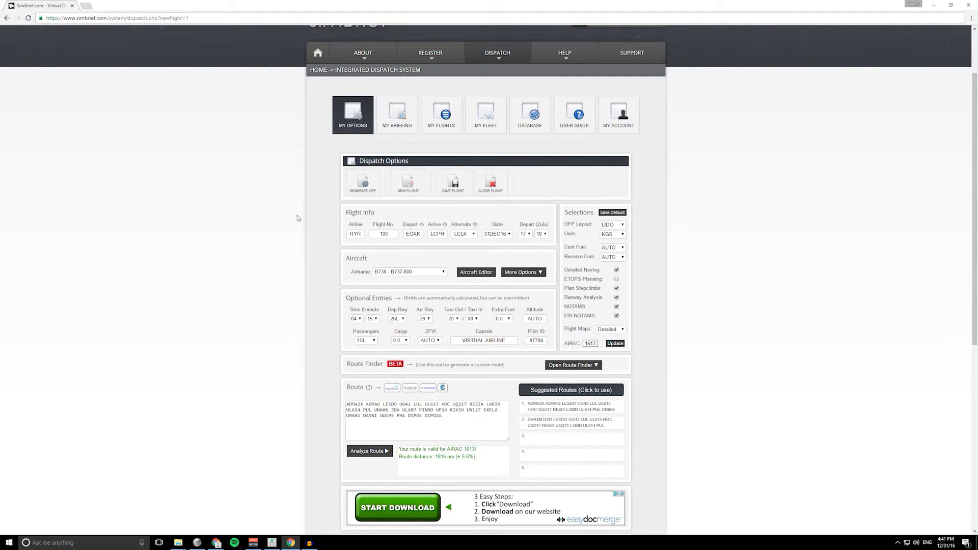
- Generate the OFP and confirm, bringing up the briefing with FL330 cruise and 14544 kg block fuel
click(364, 188)
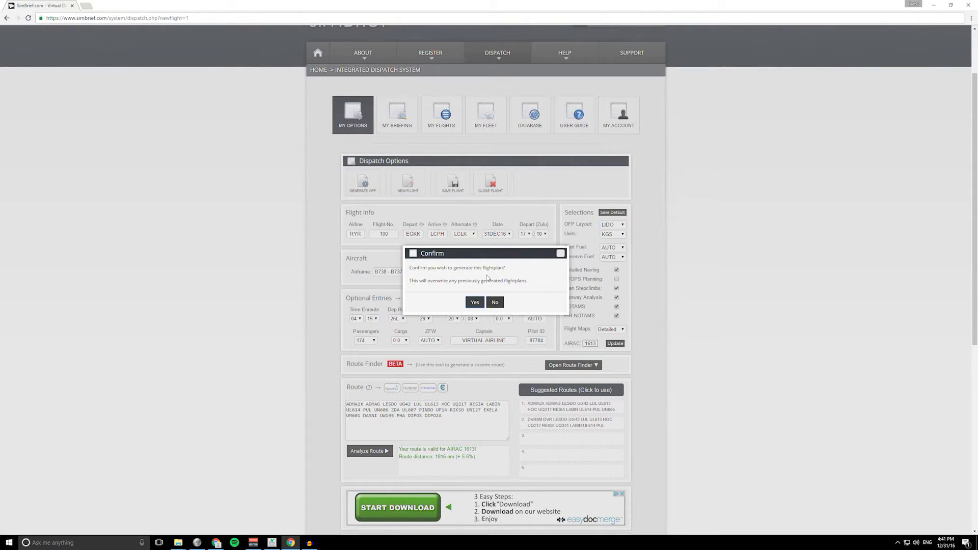
click(475, 302)
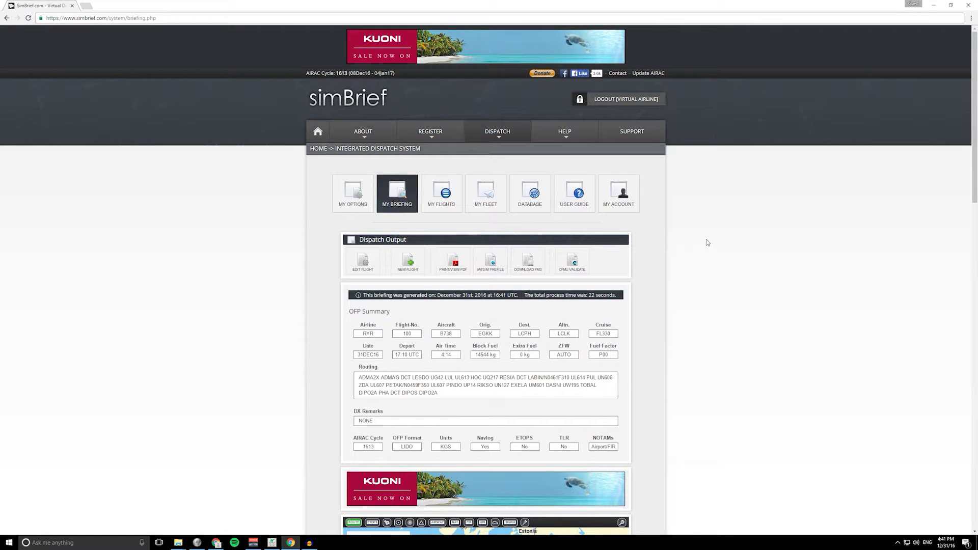
scroll(725, 228, down, 2)
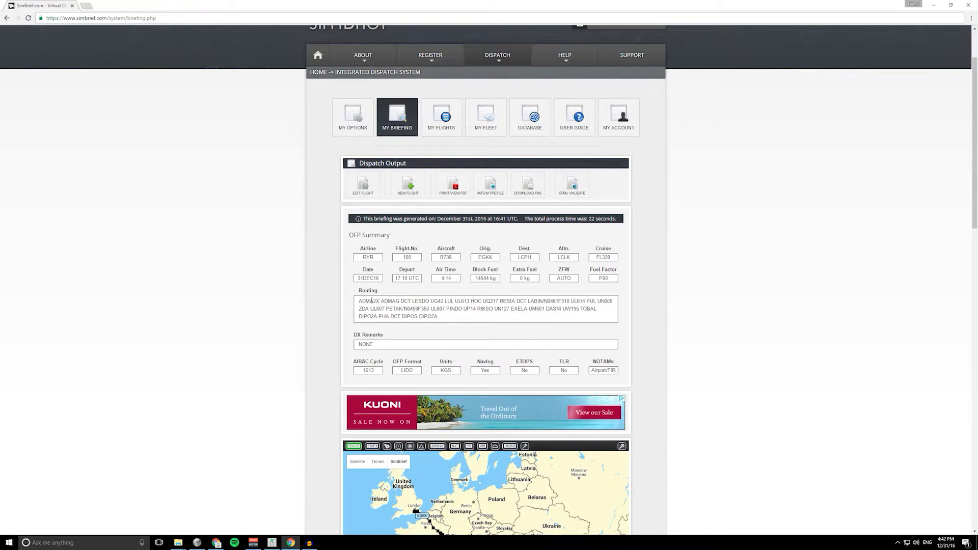
- Zoom the route map onto the EGKK departure and follow it toward Maidstone and the south coast
scroll(632, 284, down, 2)
scroll(633, 284, down, 4)
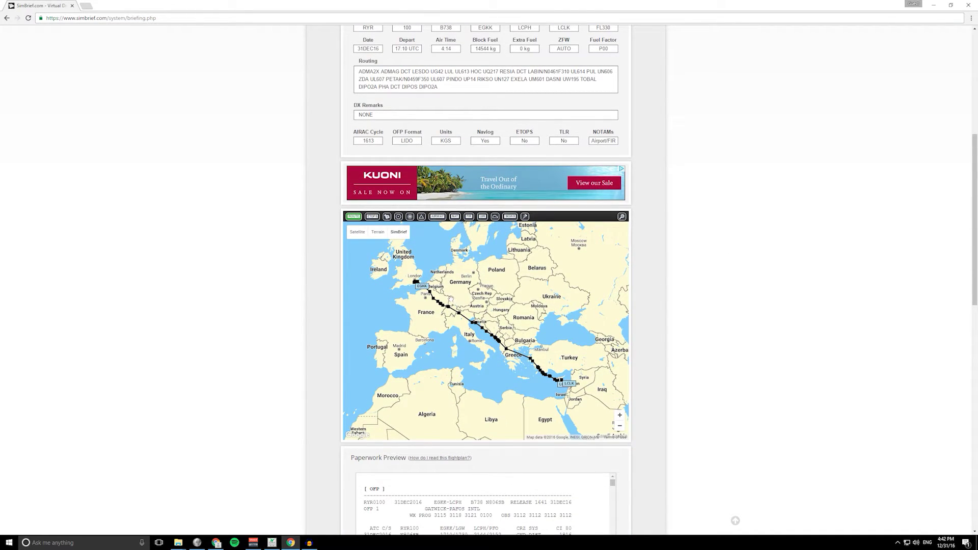
scroll(427, 300, up, 5)
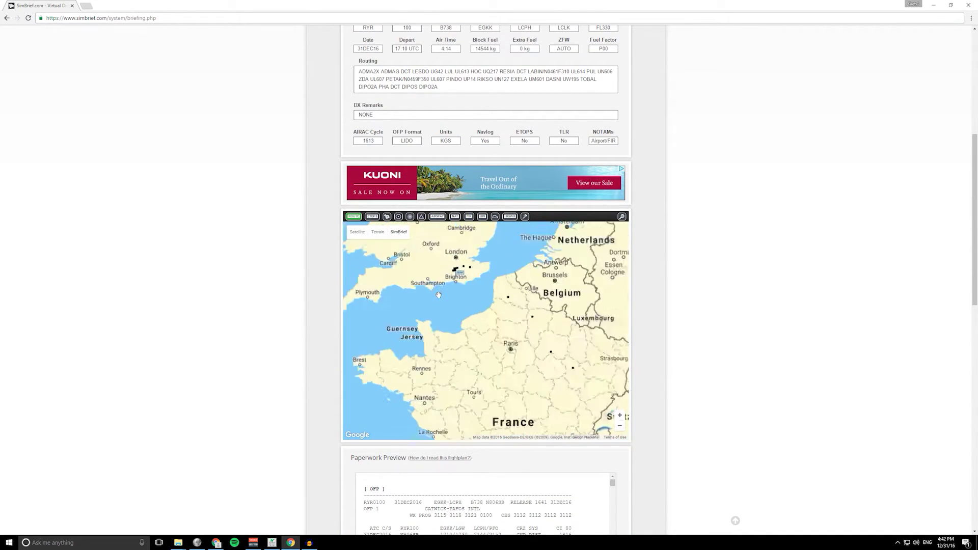
drag(467, 295, 462, 344)
scroll(474, 264, up, 2)
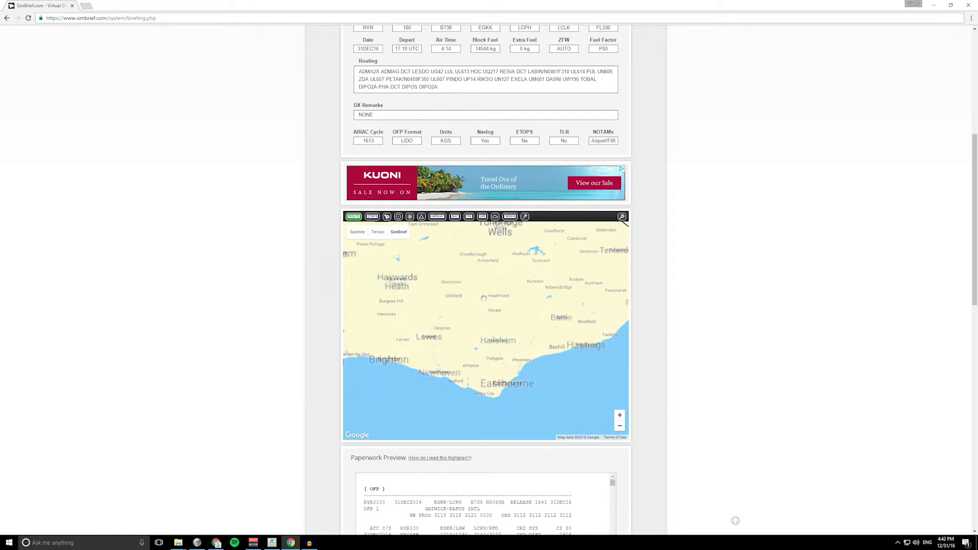
drag(440, 297, 458, 328)
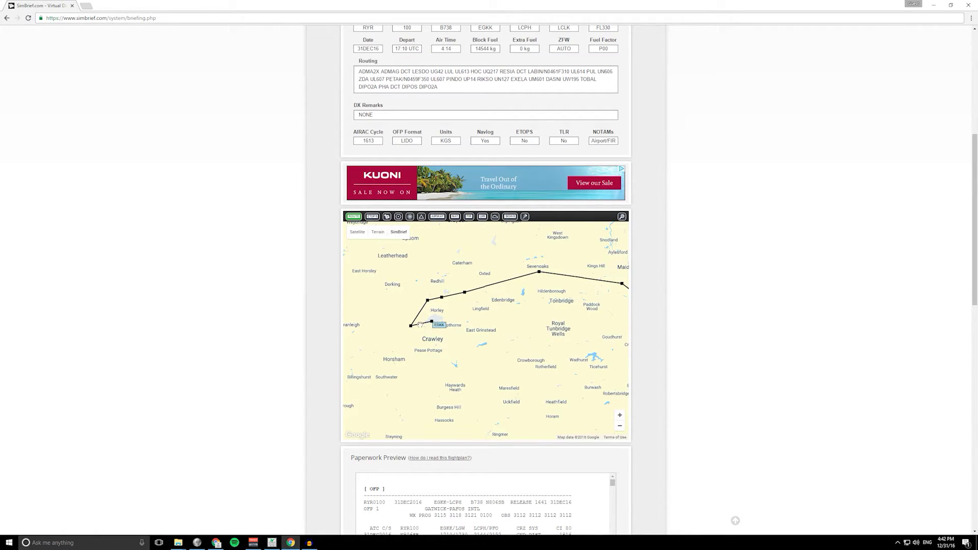
drag(576, 328, 507, 315)
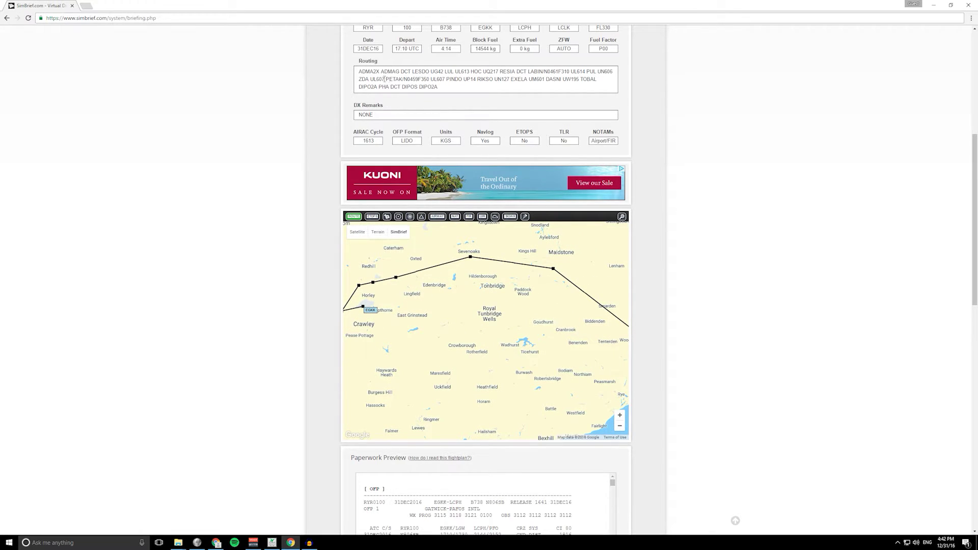
drag(534, 295, 498, 269)
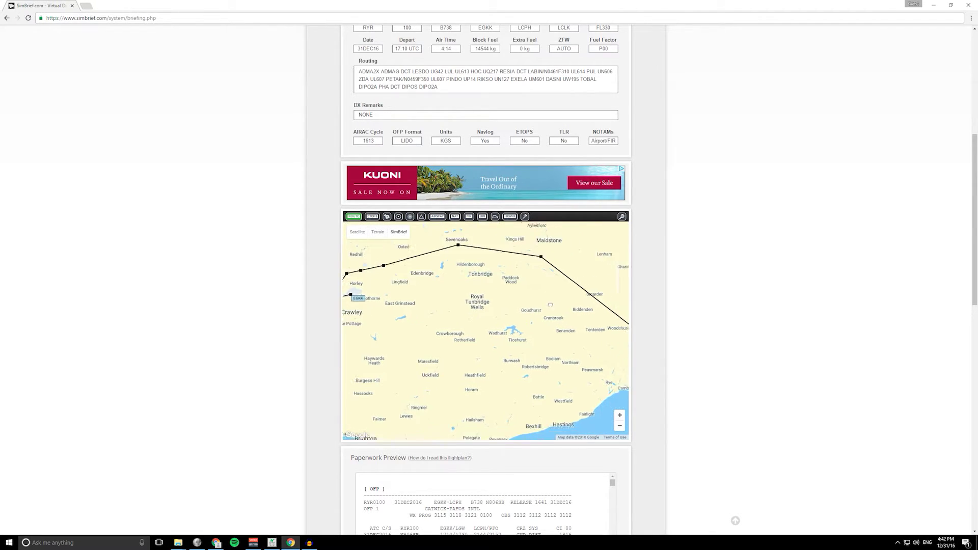
- Follow the route across France, Switzerland, Italy and Greece to Cyprus
scroll(498, 269, down, 1)
scroll(540, 307, down, 1)
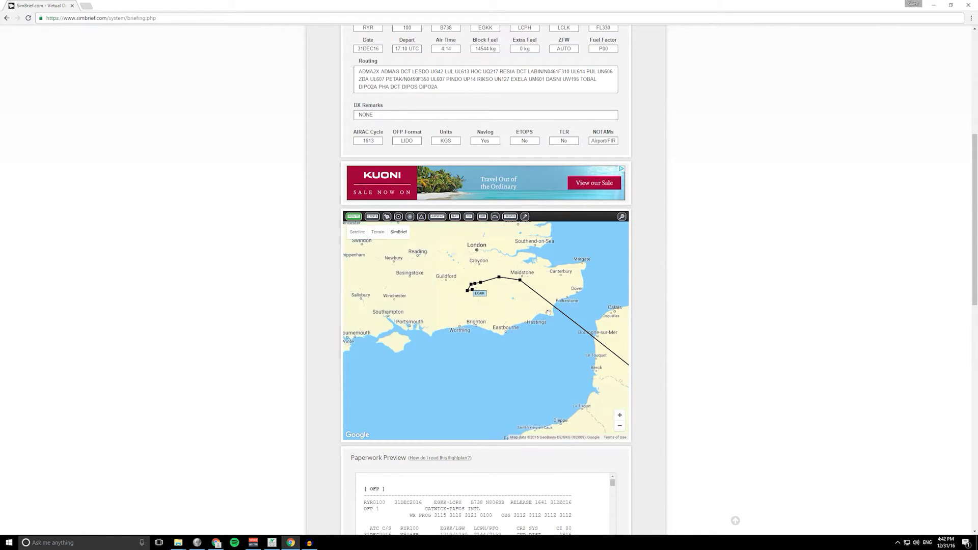
drag(540, 307, 489, 255)
drag(576, 356, 497, 294)
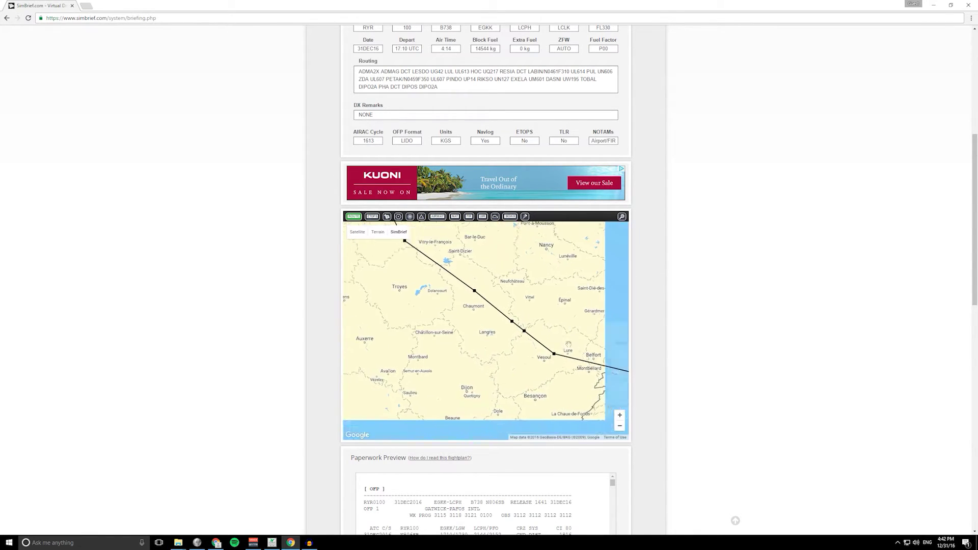
scroll(497, 293, down, 1)
drag(560, 357, 499, 295)
drag(586, 393, 516, 354)
drag(561, 377, 556, 358)
drag(586, 387, 537, 339)
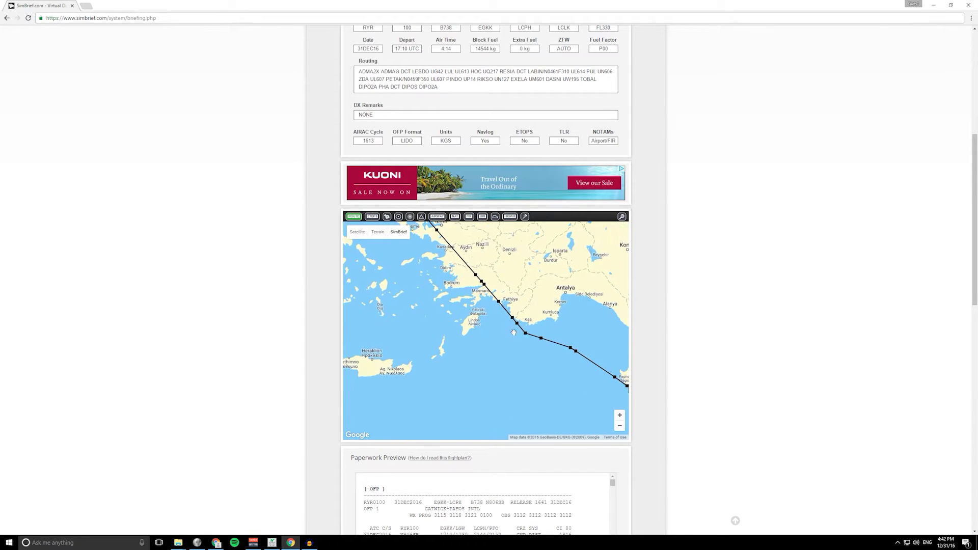
drag(585, 387, 447, 313)
- Inspect the Paphos arrival around LCPH, including the PHA waypoint
scroll(557, 351, up, 3)
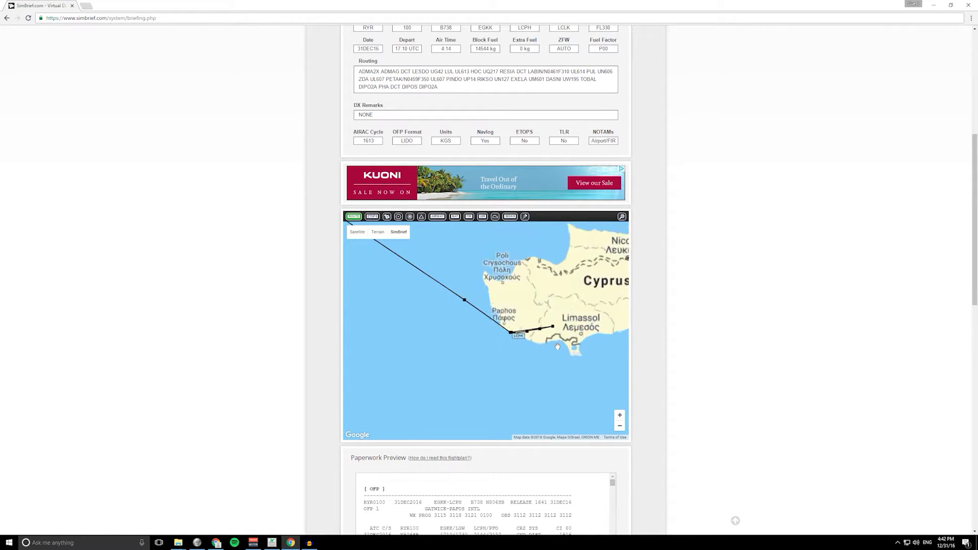
scroll(513, 341, up, 1)
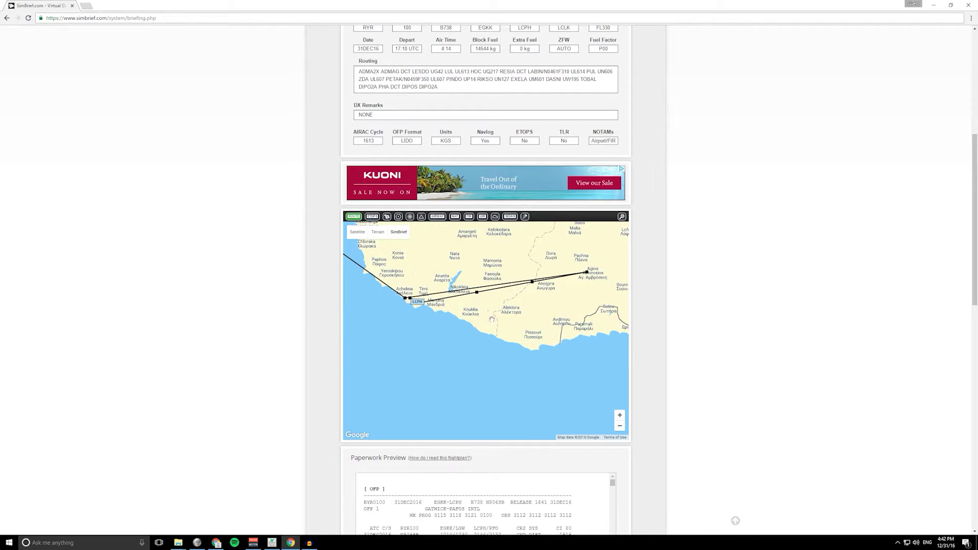
drag(472, 319, 494, 350)
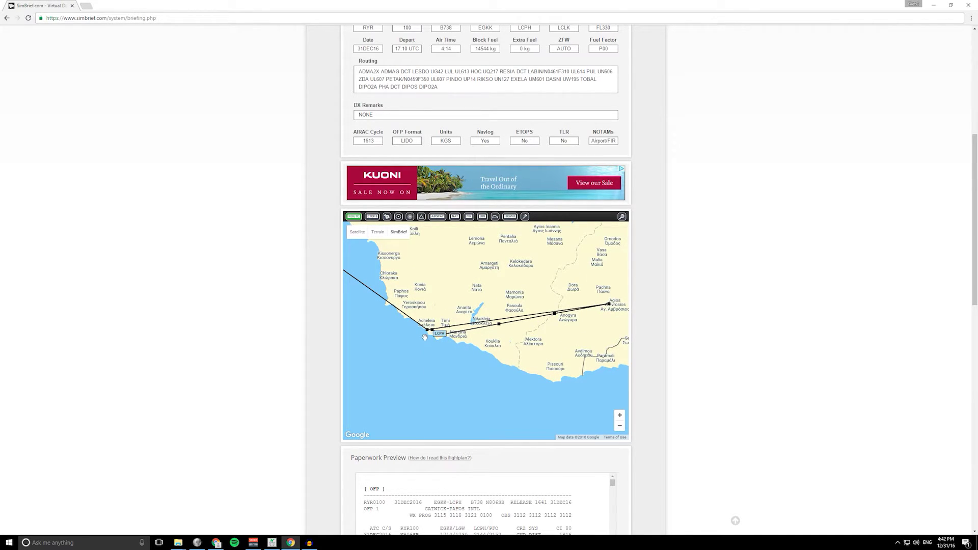
mouse_move(428, 332)
scroll(459, 346, down, 1)
drag(461, 338, 479, 377)
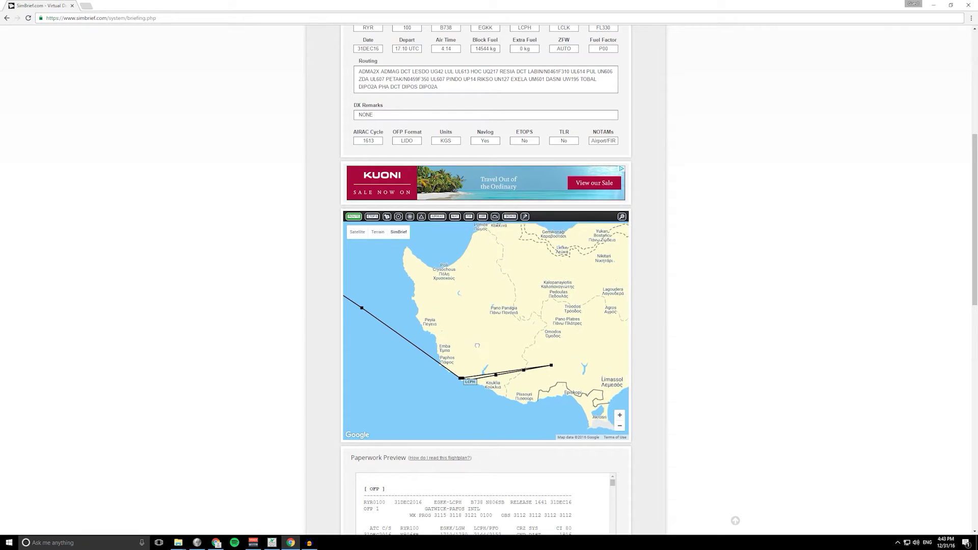
scroll(475, 345, down, 1)
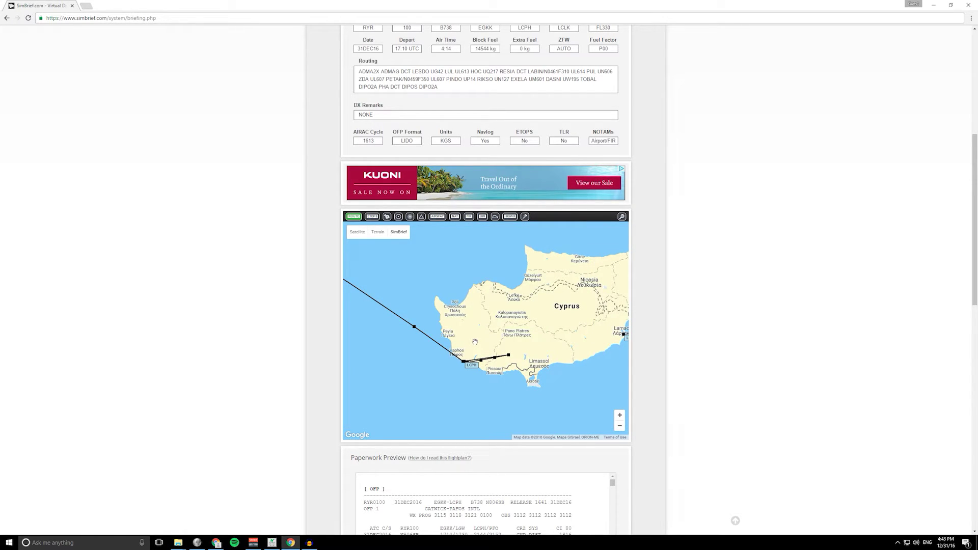
scroll(466, 357, up, 1)
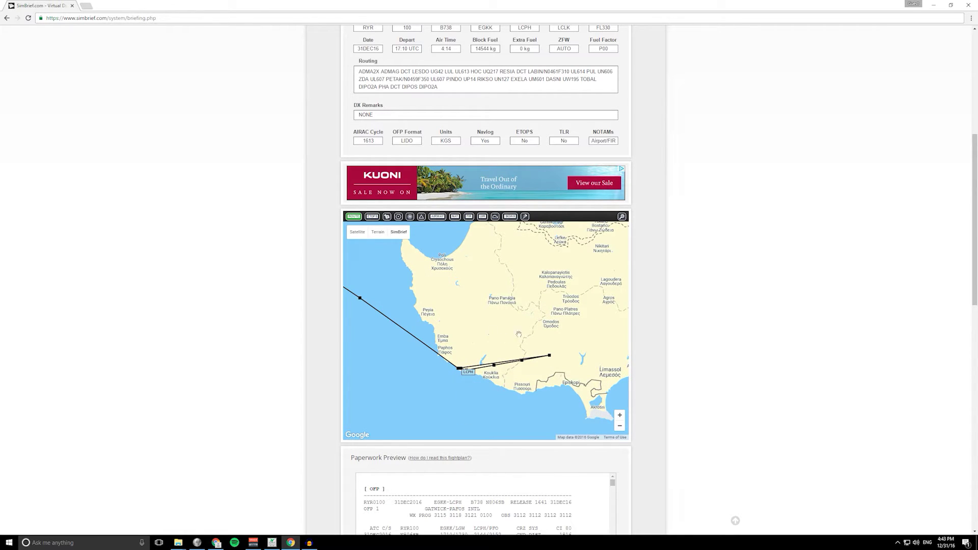
scroll(502, 348, down, 1)
scroll(502, 348, down, 3)
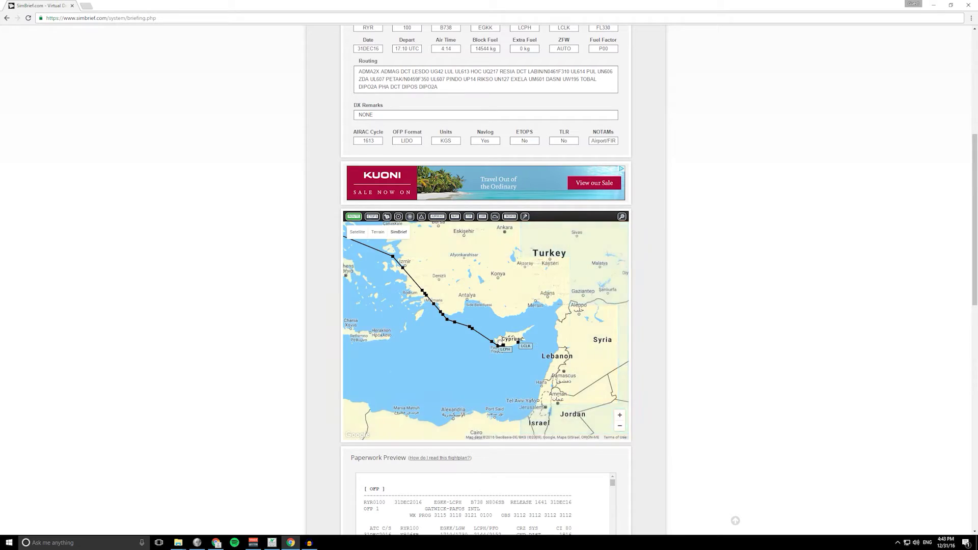
- Pull back to show Europe from London to Greece, then re-centre on the Gatwick departure
drag(357, 245, 462, 345)
scroll(454, 321, up, 4)
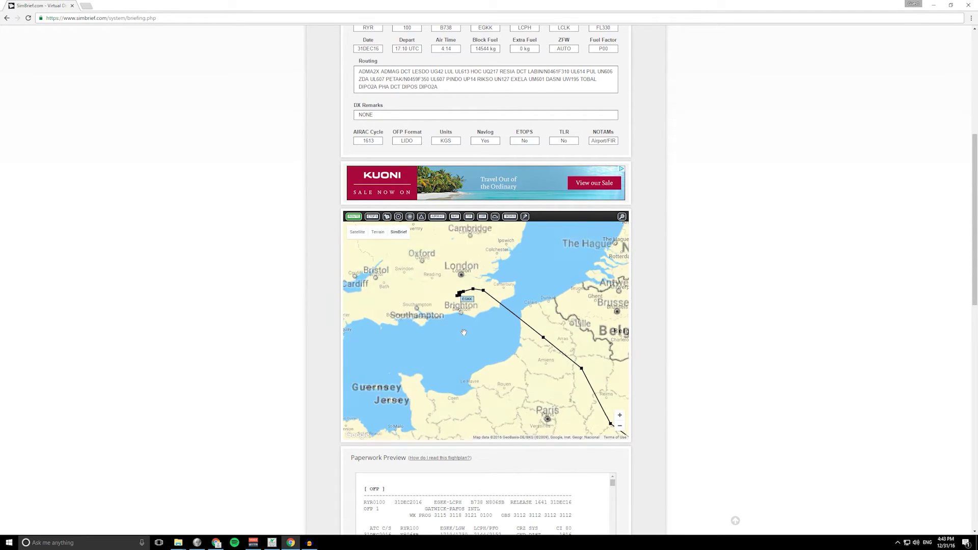
scroll(480, 303, down, 1)
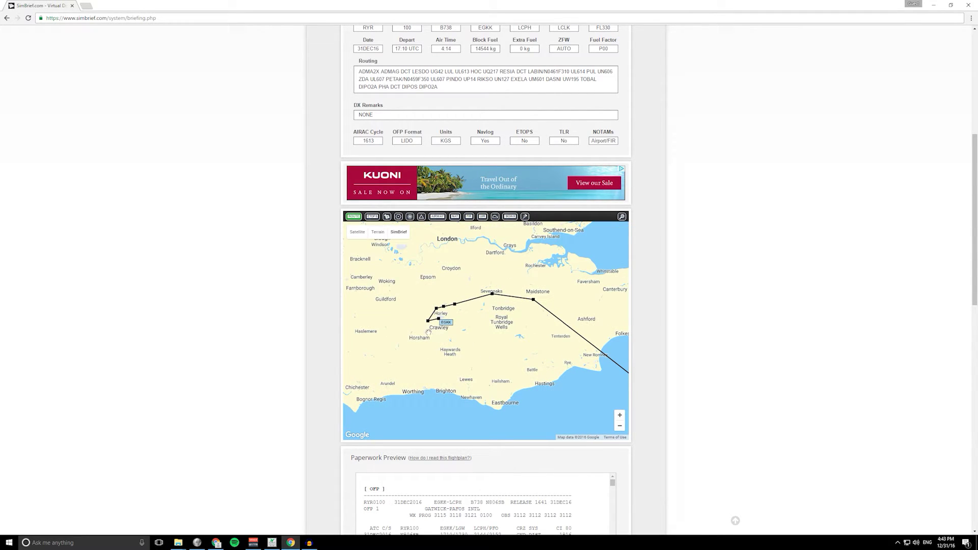
drag(486, 301, 509, 320)
scroll(500, 349, down, 1)
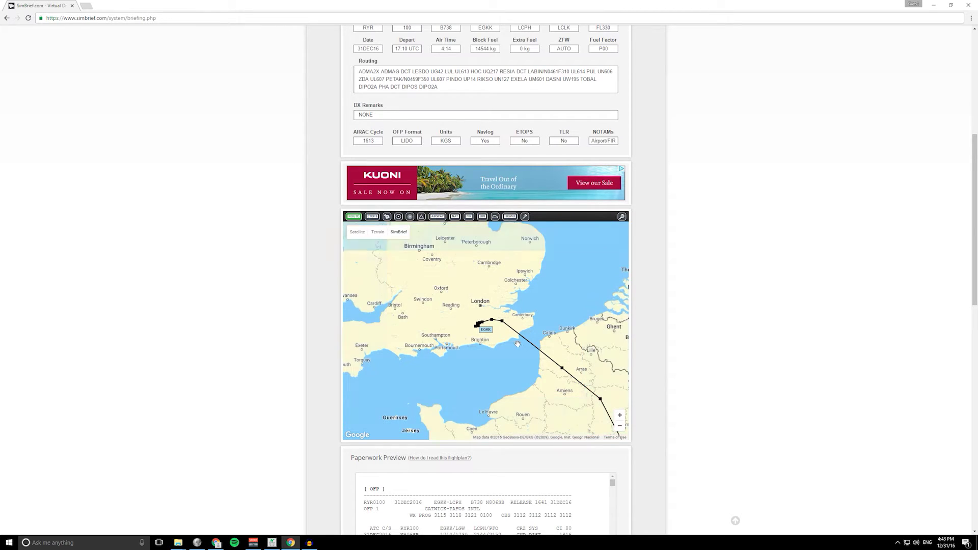
scroll(499, 349, up, 1)
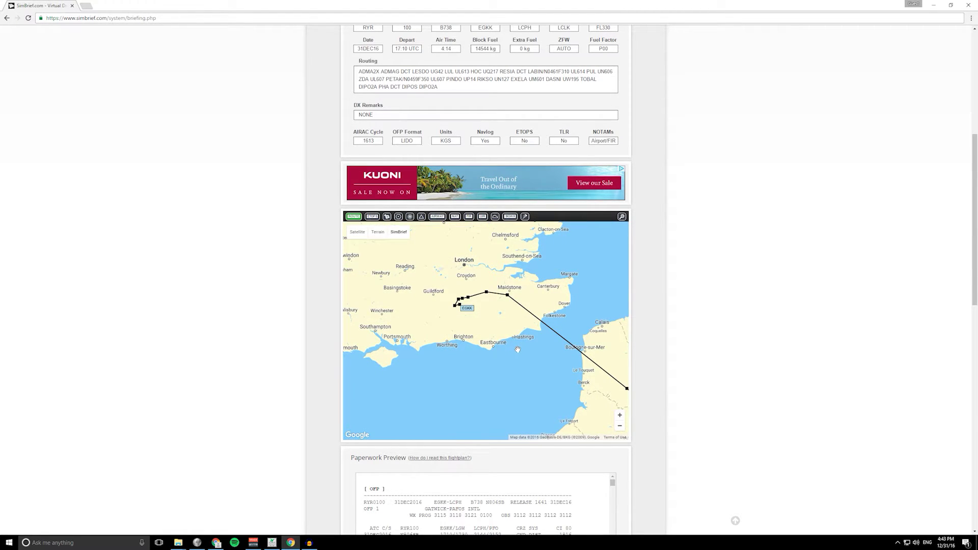
drag(518, 350, 496, 325)
scroll(497, 325, up, 1)
scroll(497, 324, down, 1)
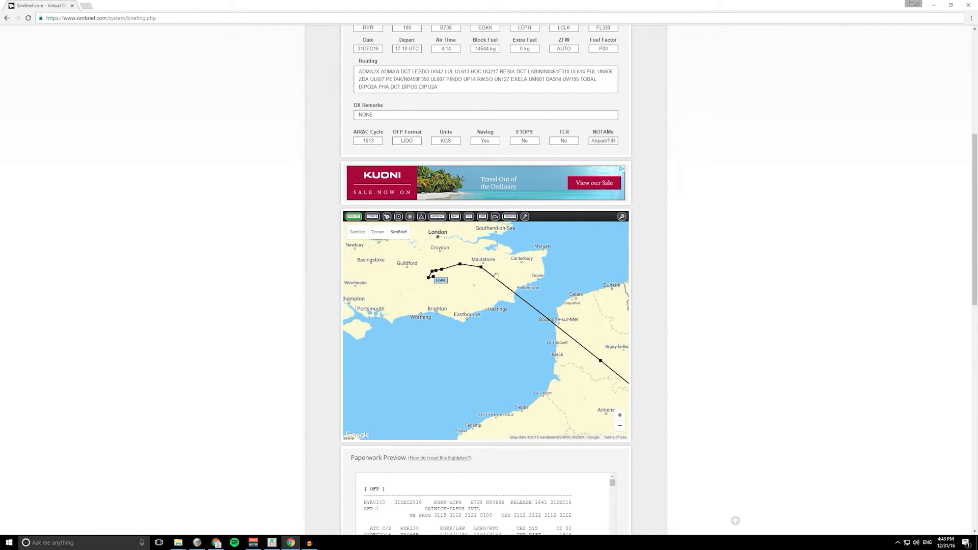
- Show upper-wind barbs on the route map and follow the route southeast toward Germany
click(525, 218)
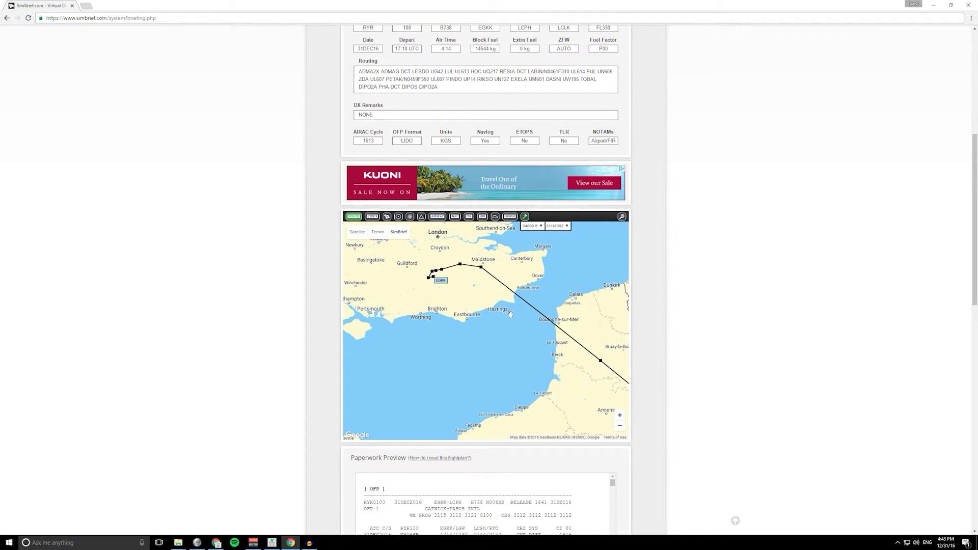
drag(519, 322, 448, 247)
drag(519, 309, 488, 293)
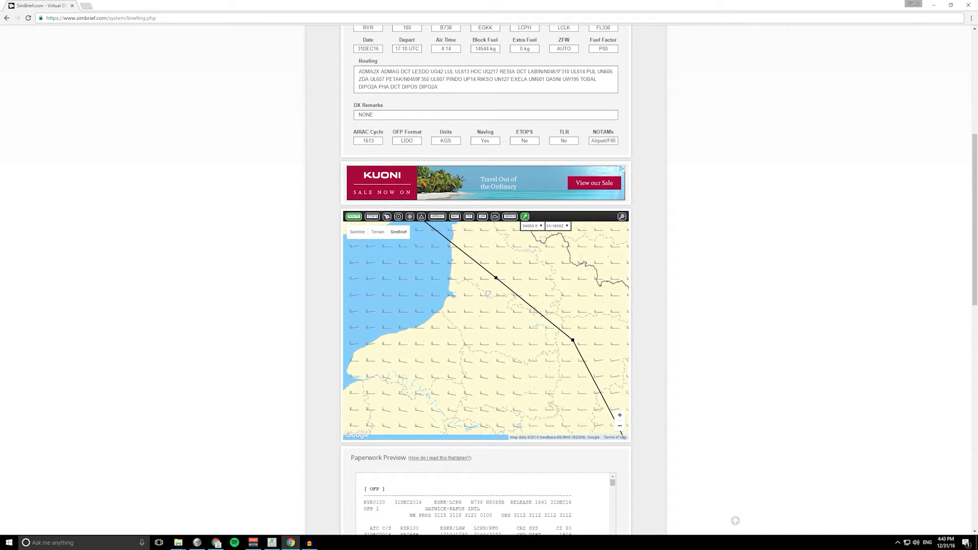
drag(553, 344, 502, 301)
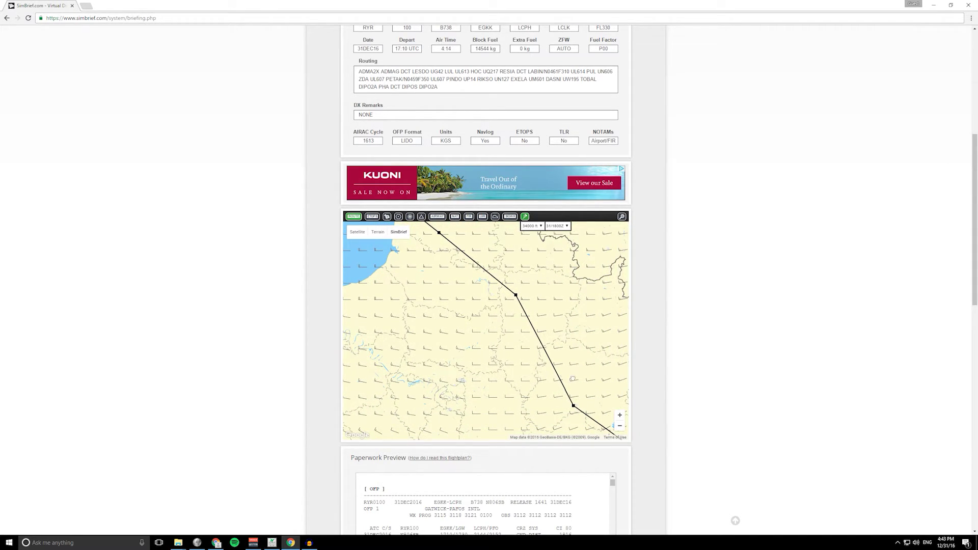
mouse_move(573, 378)
mouse_down()
mouse_move(515, 324)
mouse_move(544, 353)
mouse_up()
- Keep winds at 34000 ft, pan back to the EGKK departure and trace the route across France
click(532, 226)
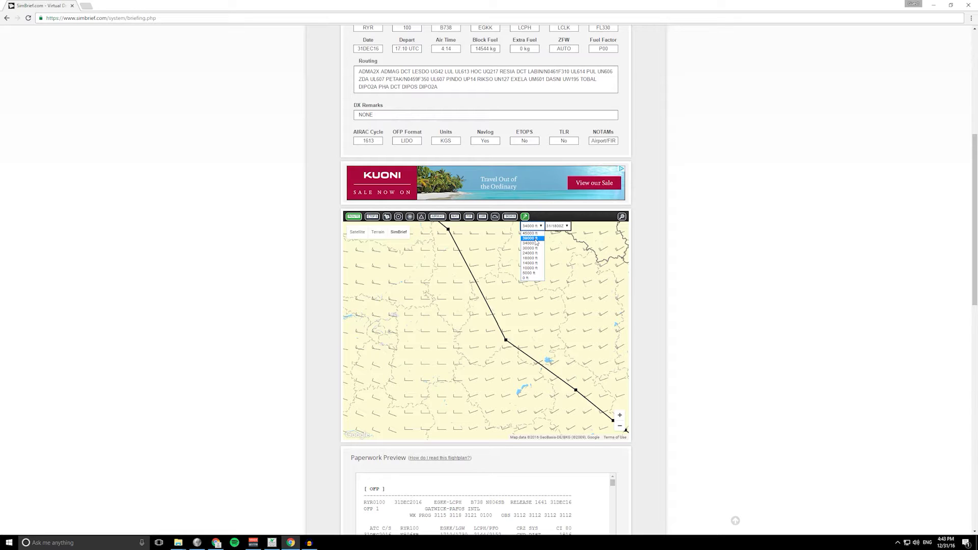
click(486, 274)
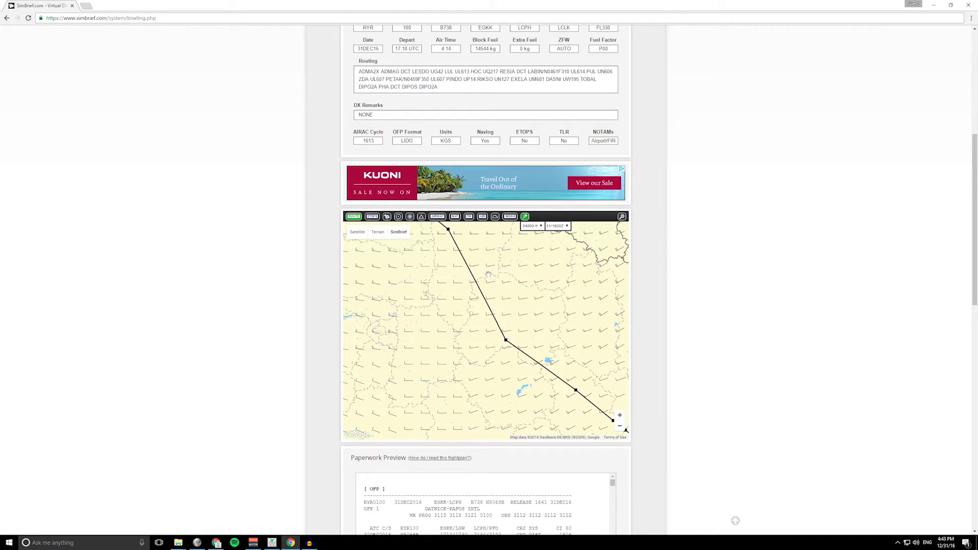
drag(471, 254, 542, 326)
drag(471, 283, 509, 318)
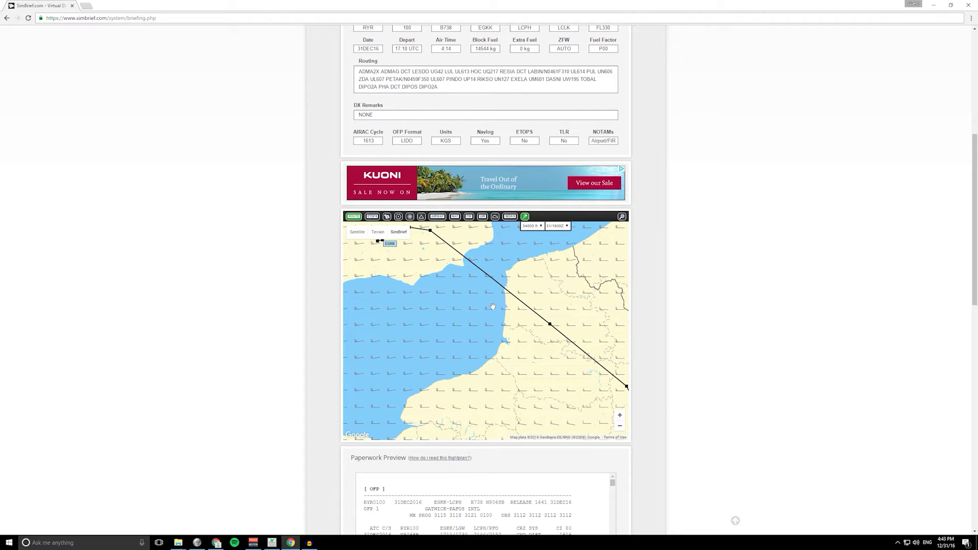
drag(495, 303, 522, 323)
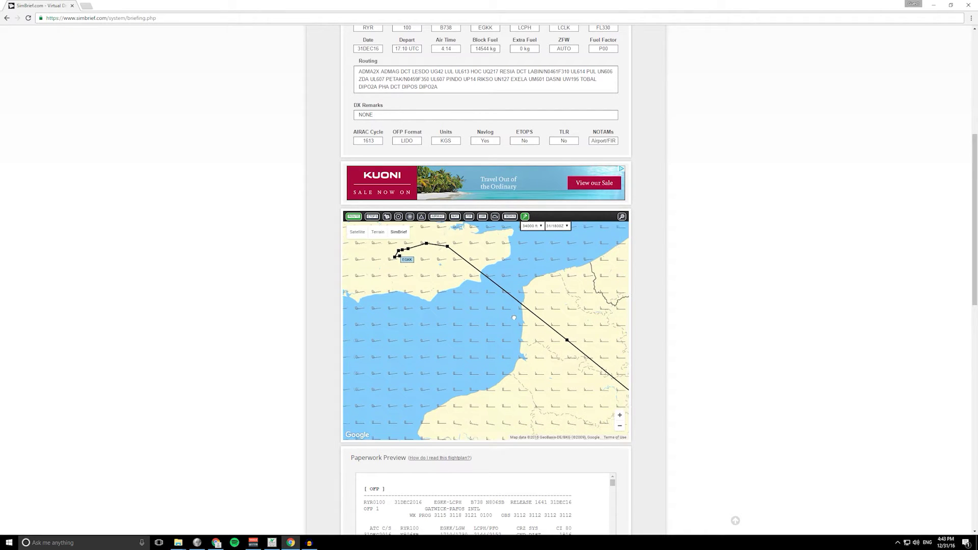
drag(584, 336, 545, 315)
drag(576, 369, 524, 325)
drag(589, 358, 574, 352)
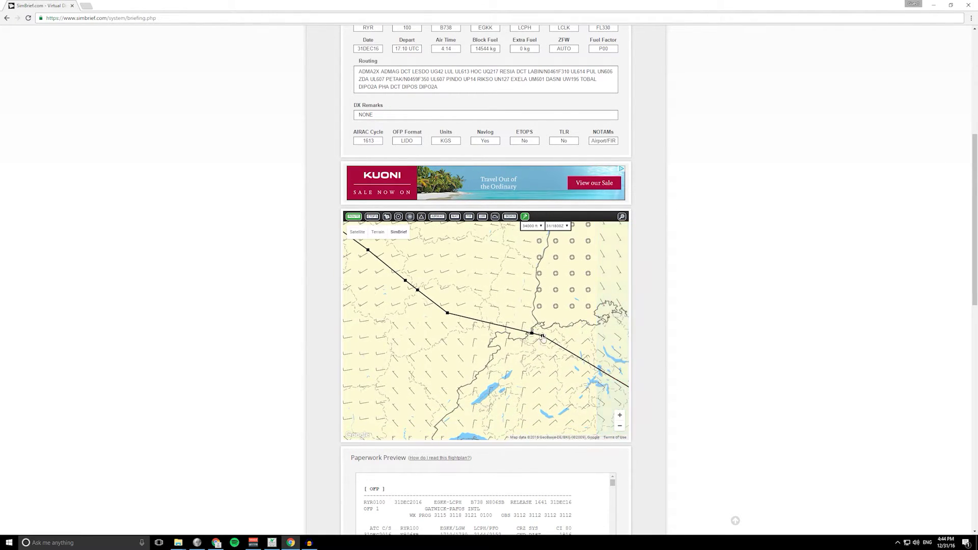
scroll(566, 344, down, 2)
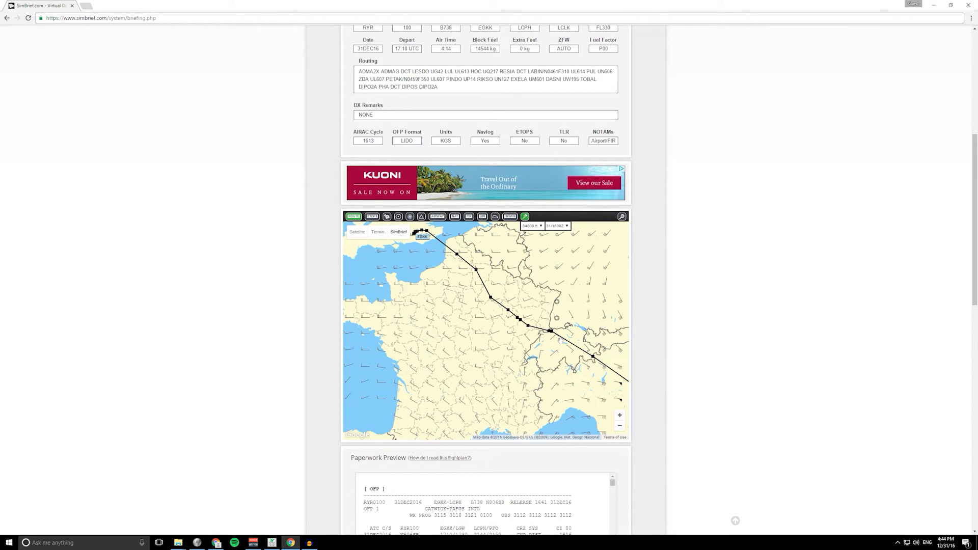
- Scroll down to the Paperwork Preview and highlight the 14544 block fuel in the fuel section
scroll(688, 376, down, 5)
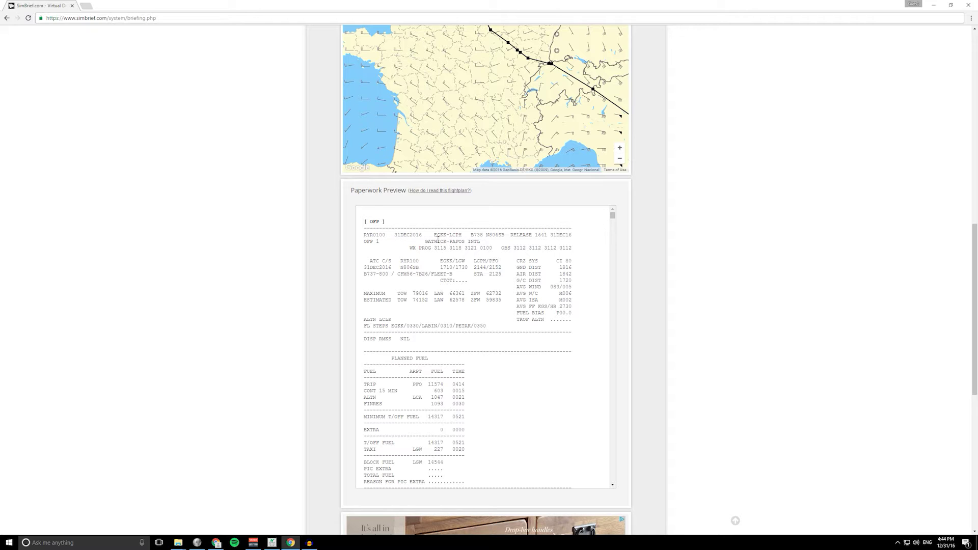
scroll(455, 256, down, 3)
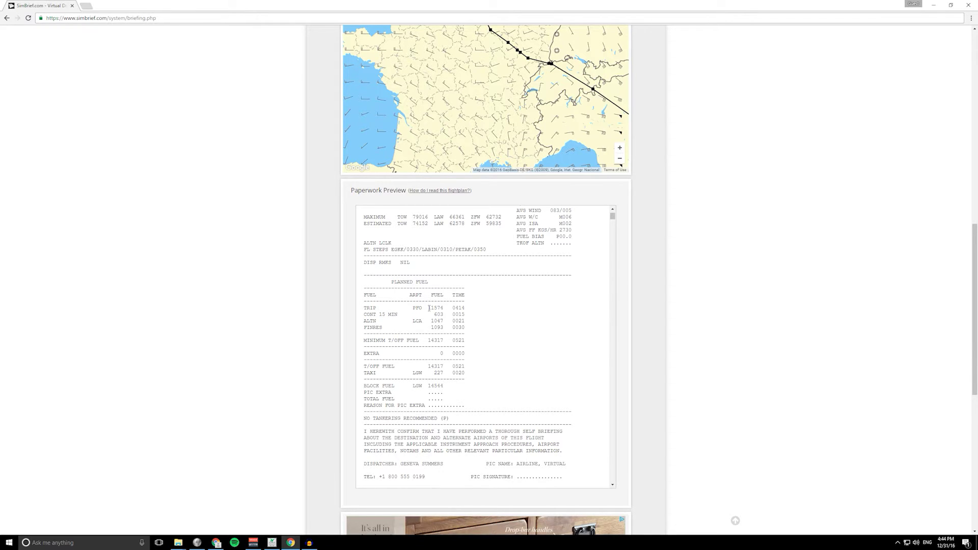
scroll(436, 311, down, 1)
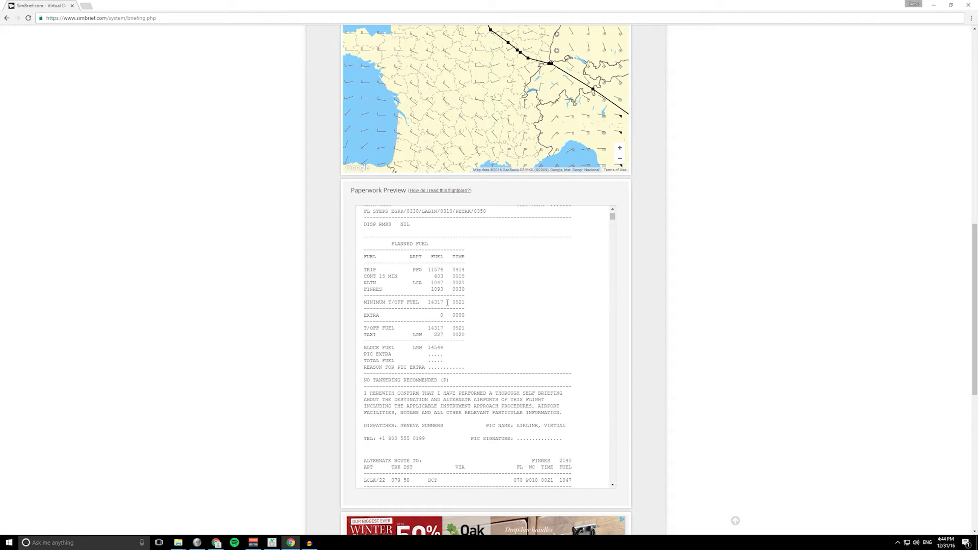
scroll(453, 303, down, 1)
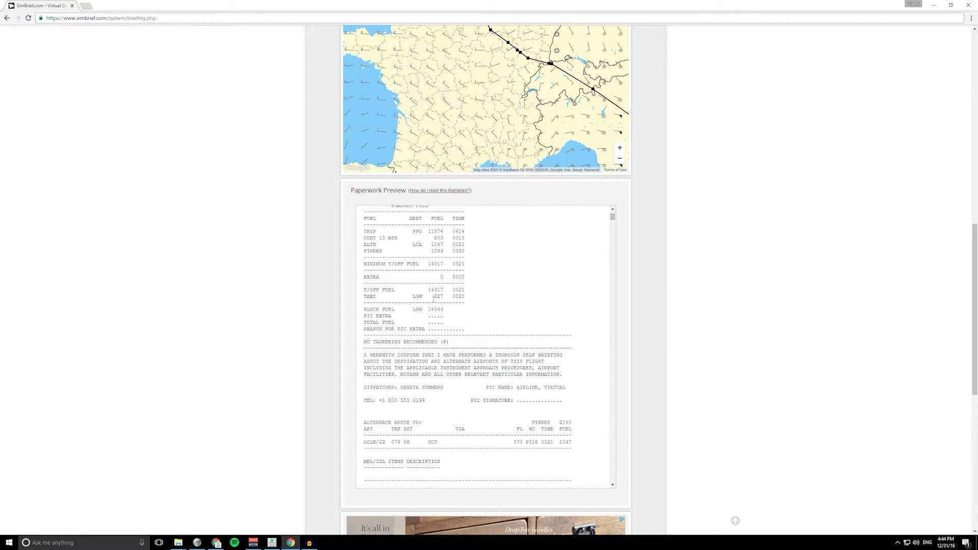
drag(428, 310, 443, 309)
- Read on through the OFP's routing, times, weights and ADMA2X flight log
scroll(473, 310, down, 3)
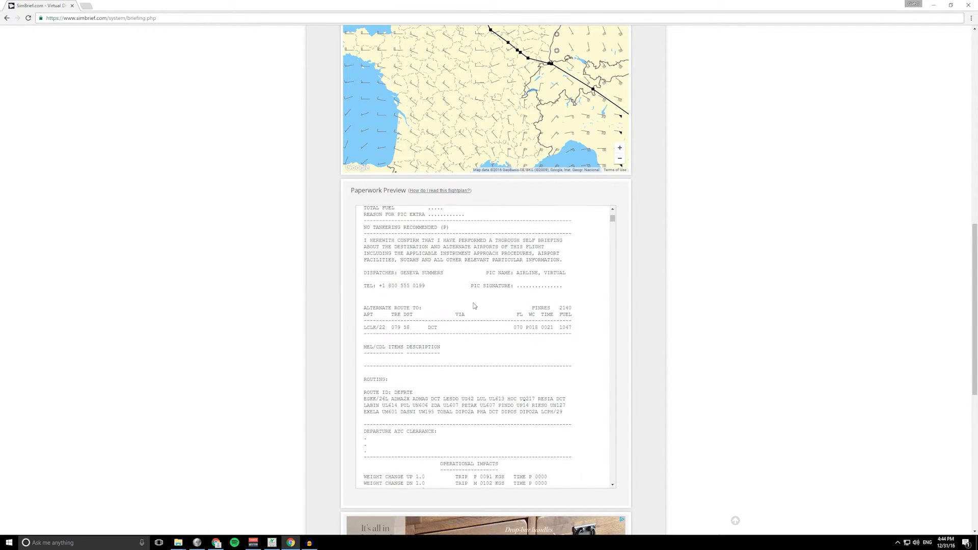
scroll(474, 303, down, 3)
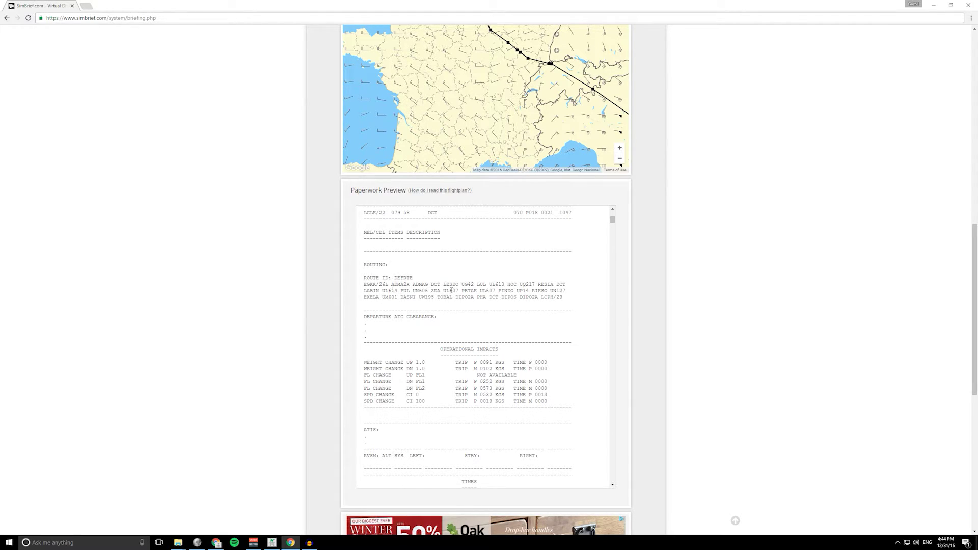
scroll(451, 290, down, 3)
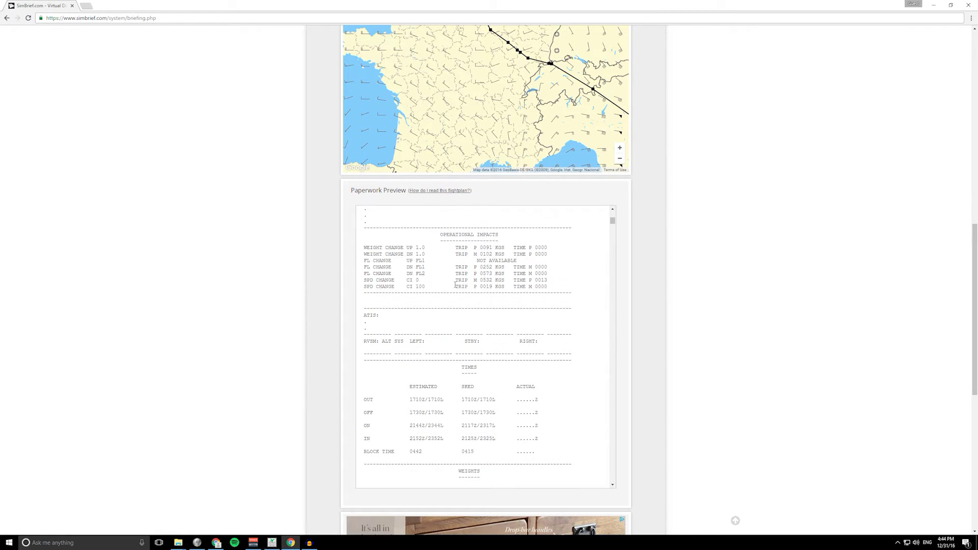
scroll(455, 284, down, 3)
scroll(455, 285, down, 4)
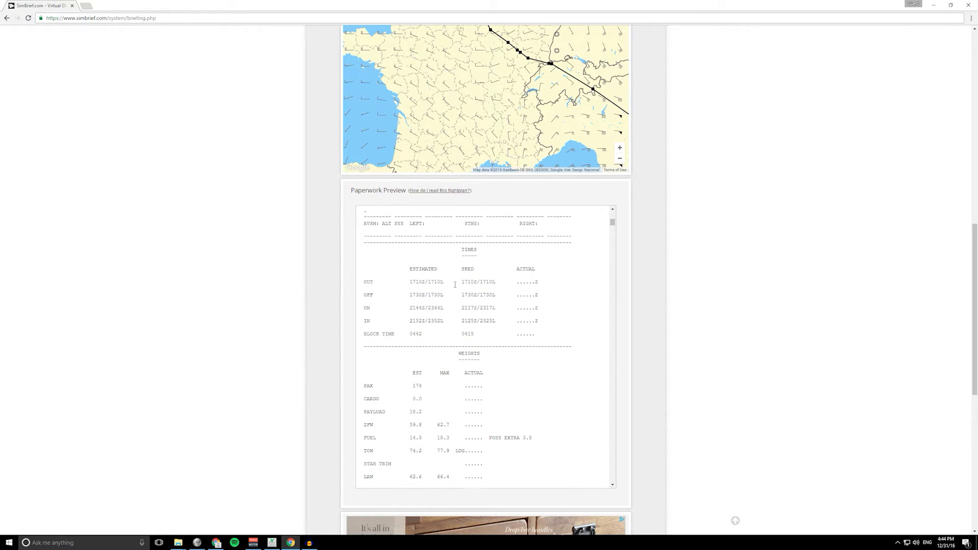
scroll(455, 285, down, 4)
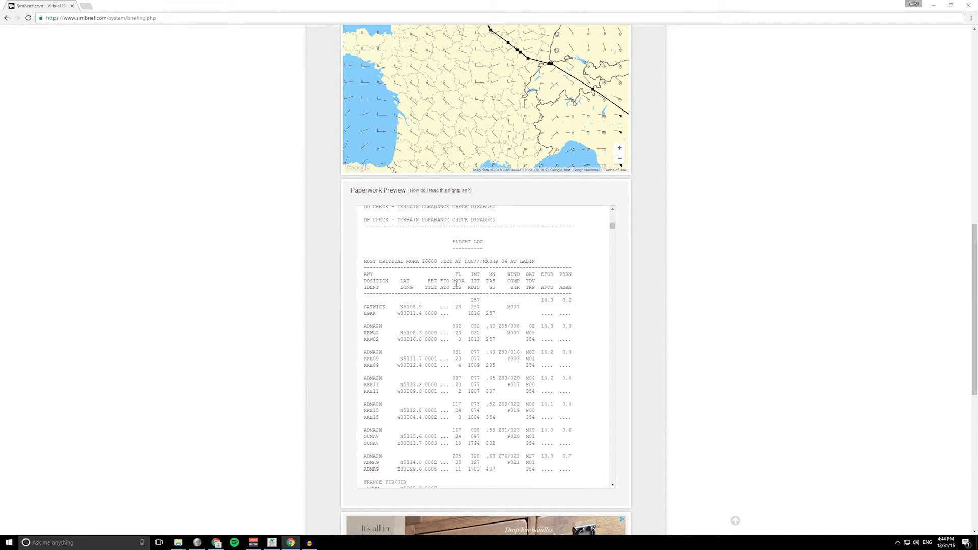
- Scroll through the flight log waypoints from Gatwick and highlight the EFOB column heading
scroll(456, 284, down, 1)
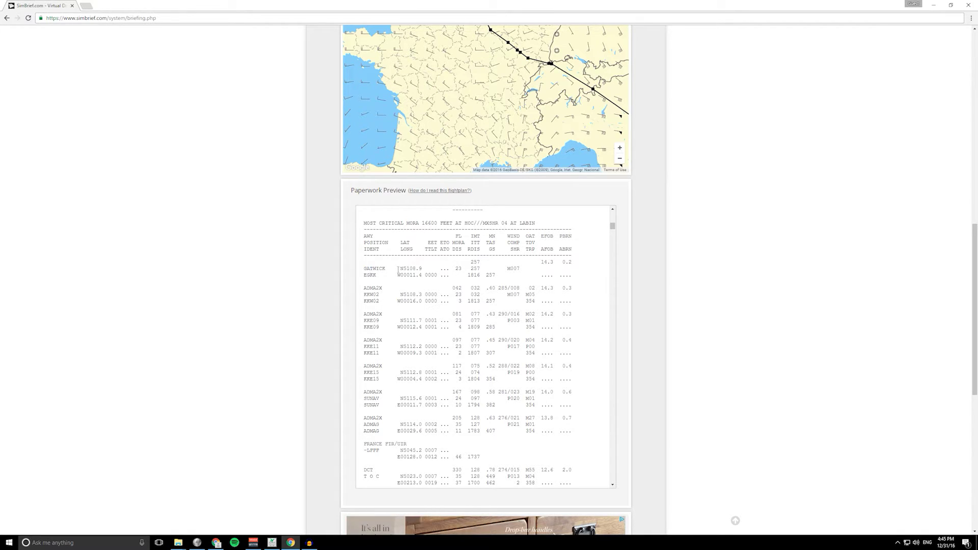
scroll(393, 276, down, 1)
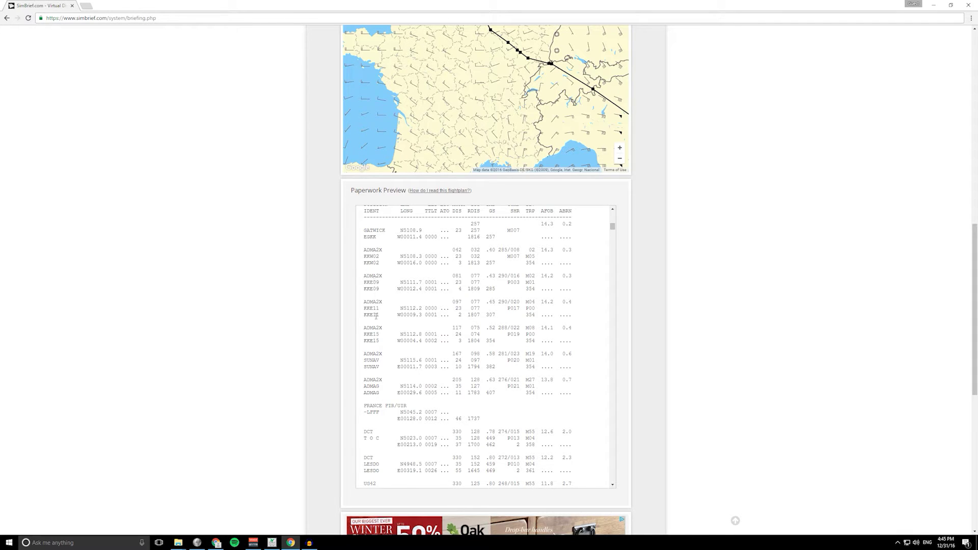
scroll(369, 326, down, 2)
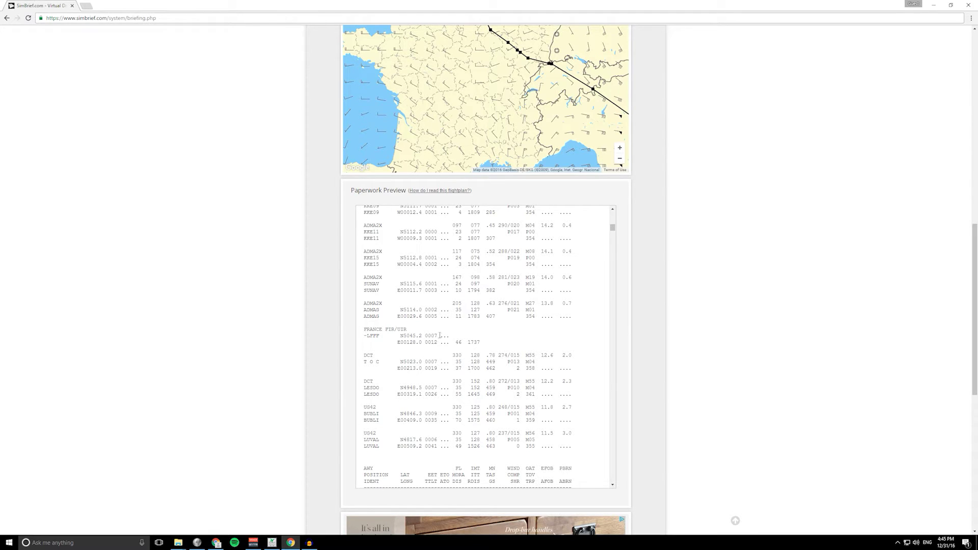
scroll(441, 334, down, 1)
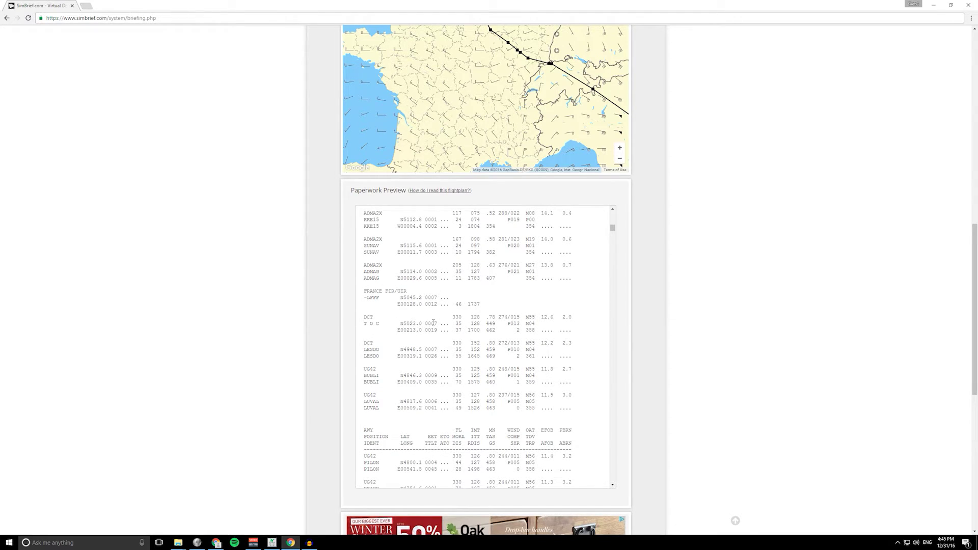
scroll(433, 323, down, 1)
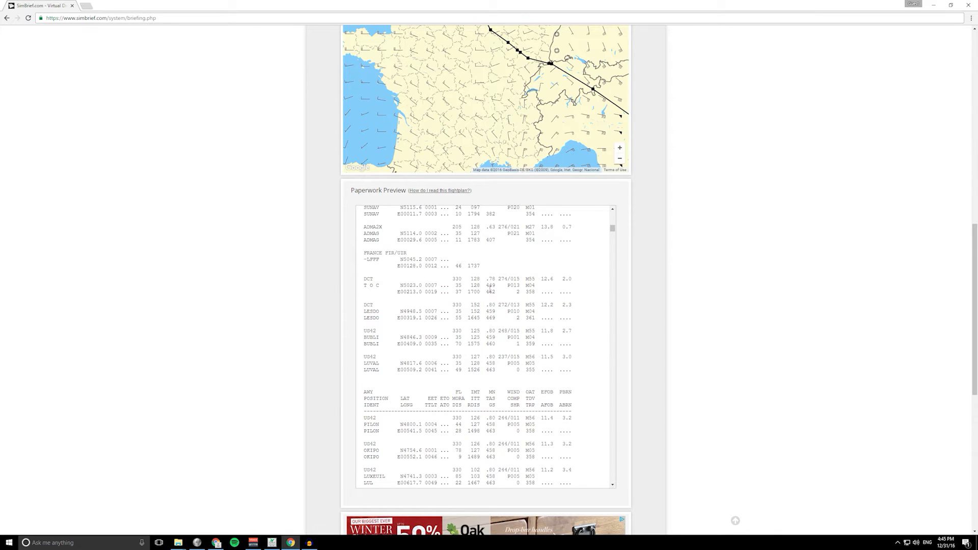
scroll(489, 290, up, 5)
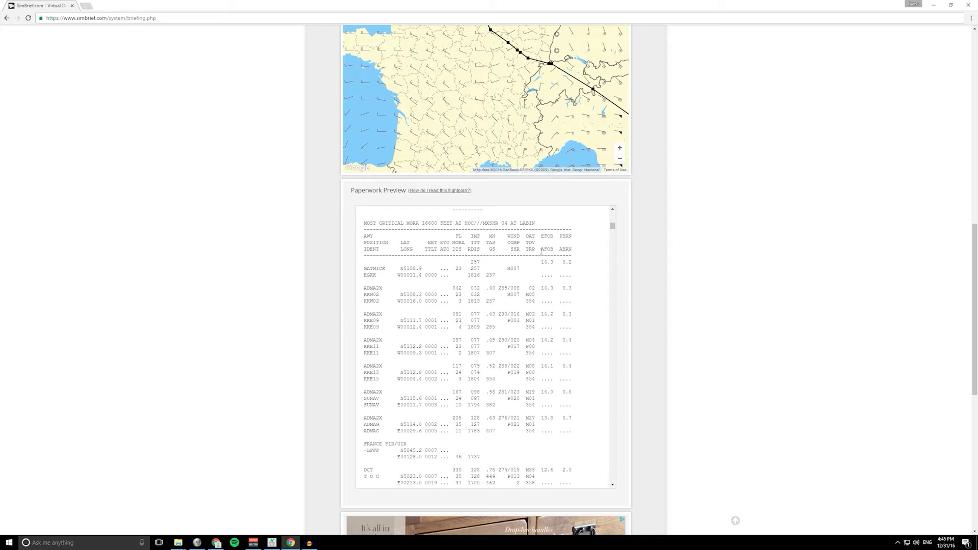
drag(541, 249, 554, 250)
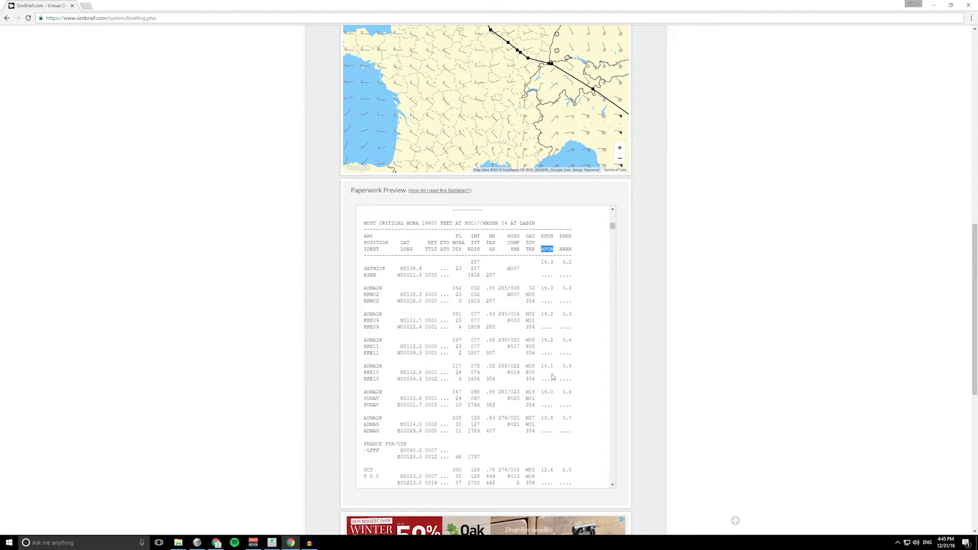
- Continue down the flight log to the PAFOS INTL arrival and the Wind Information table
scroll(553, 377, down, 5)
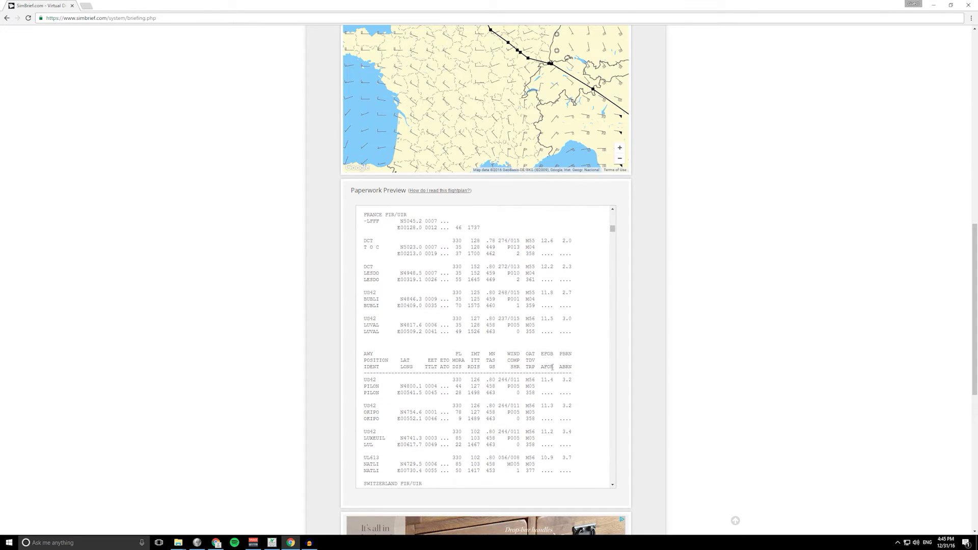
scroll(553, 367, down, 4)
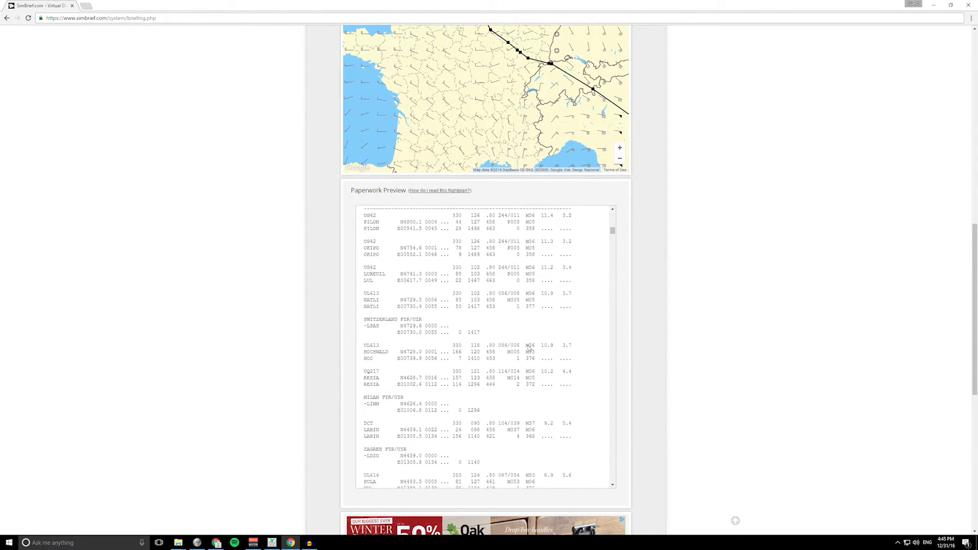
scroll(529, 348, down, 8)
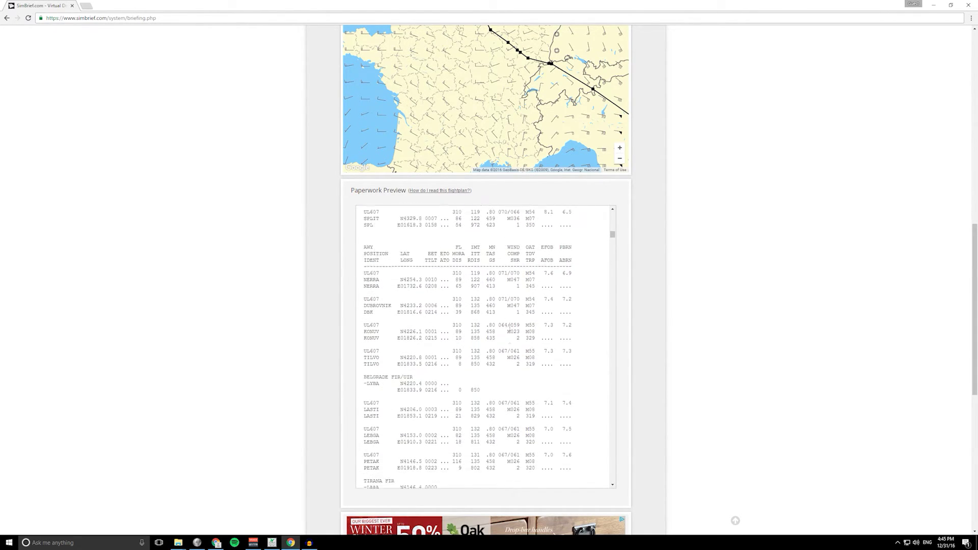
scroll(509, 328, down, 8)
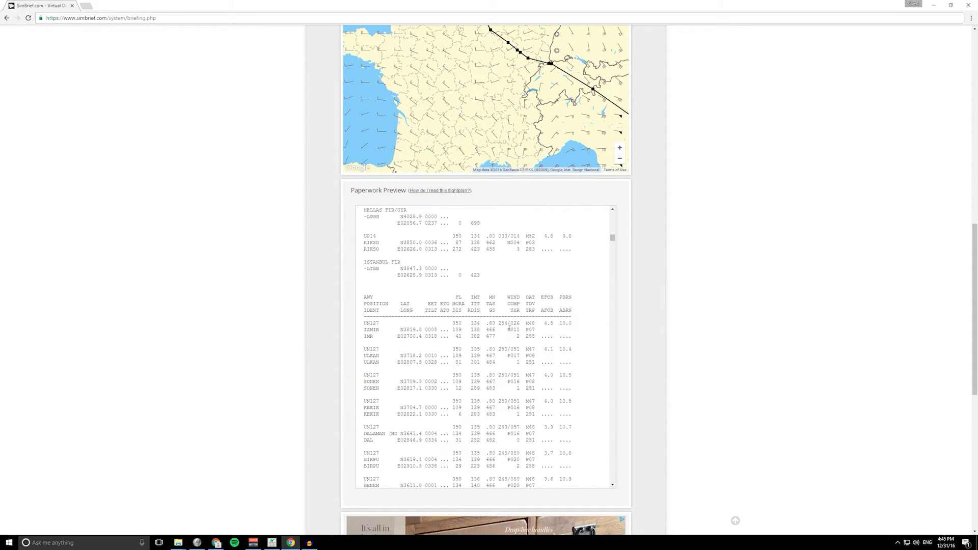
scroll(509, 327, down, 10)
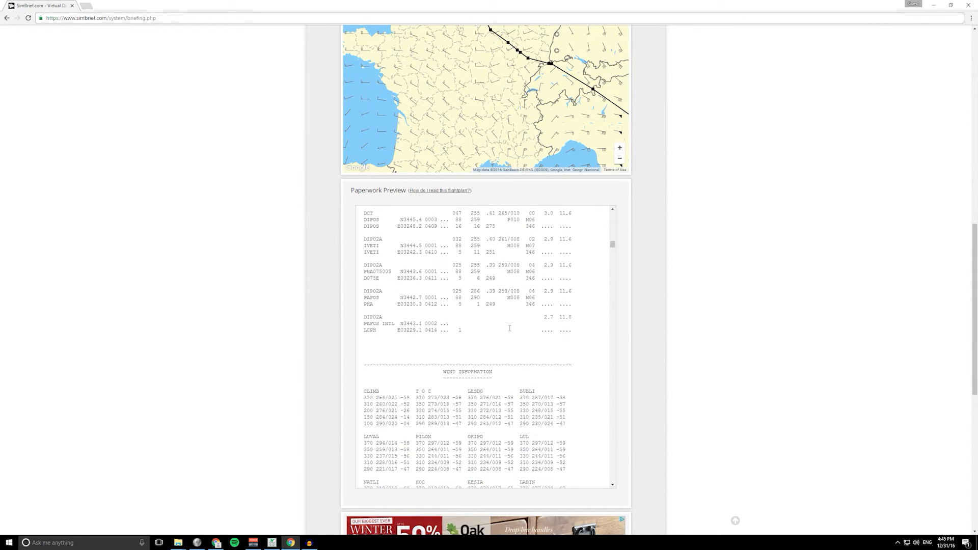
scroll(509, 328, down, 5)
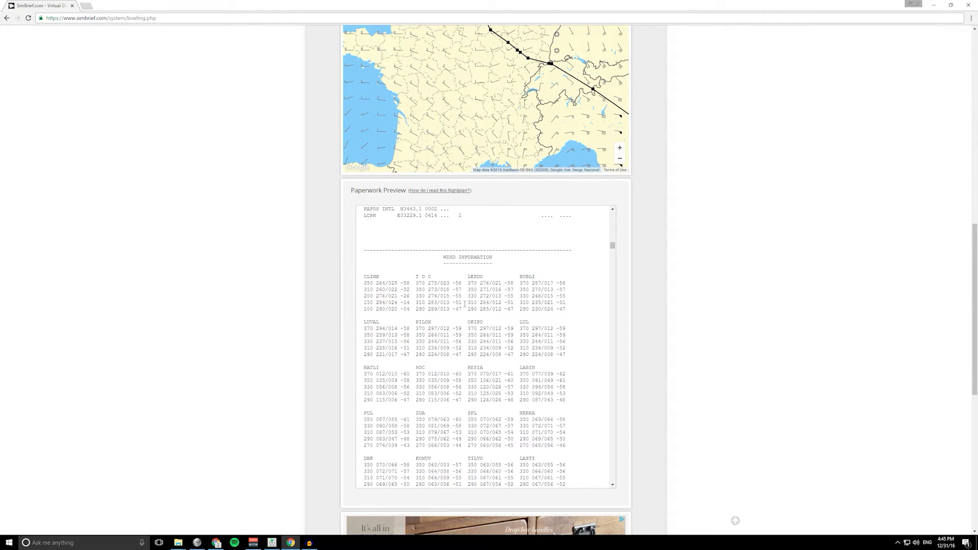
- Scroll through the wind tables, briefly marking the top-of-descent winds, down to the ATC flight plan
scroll(450, 302, down, 2)
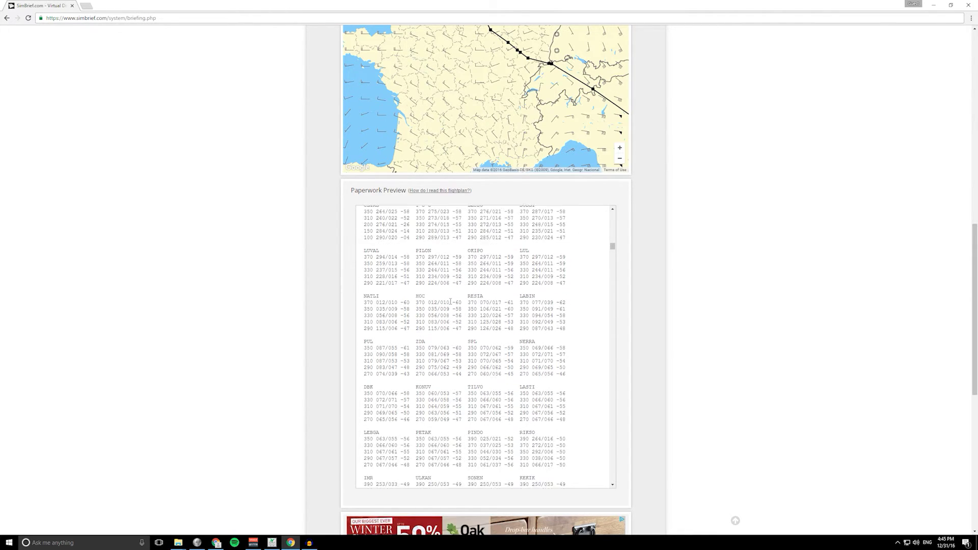
scroll(450, 302, down, 9)
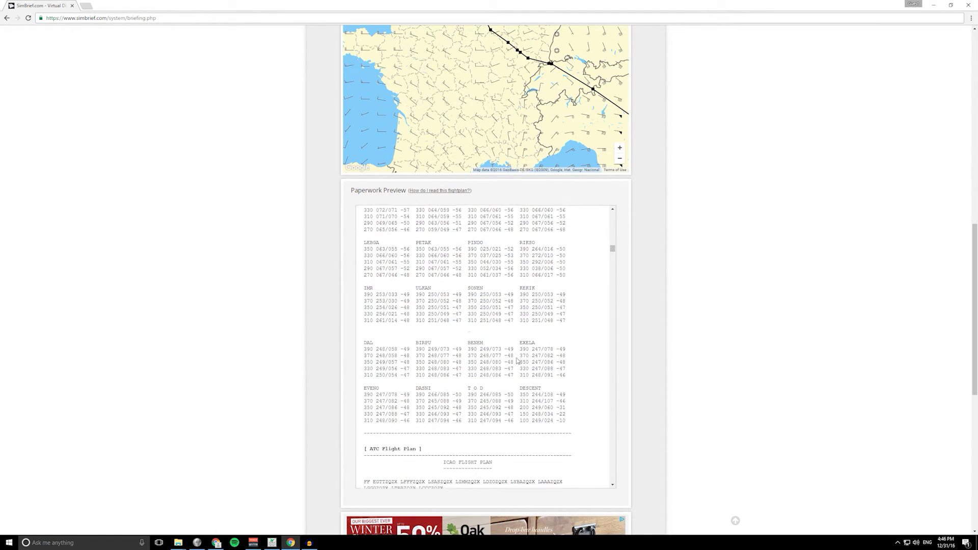
scroll(517, 359, down, 2)
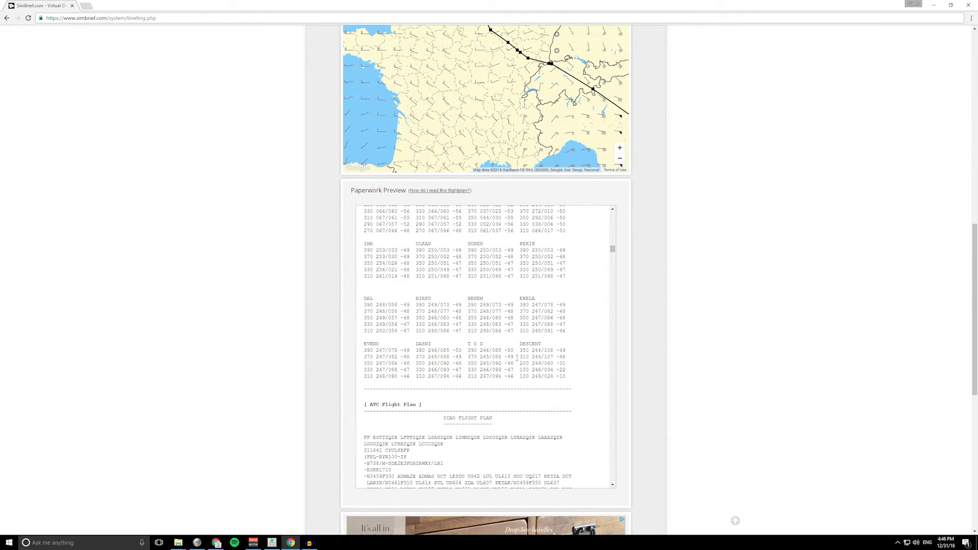
drag(468, 351, 506, 372)
click(508, 374)
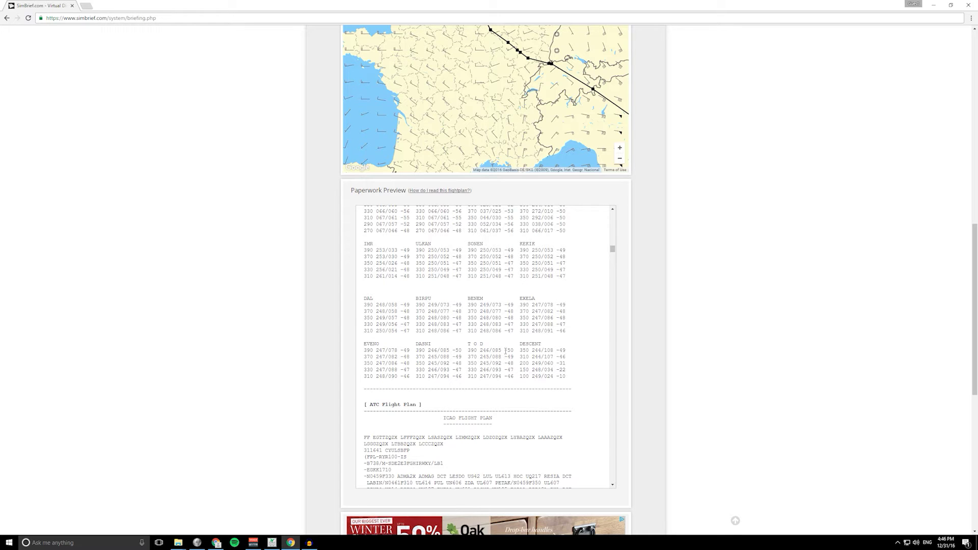
scroll(505, 352, down, 3)
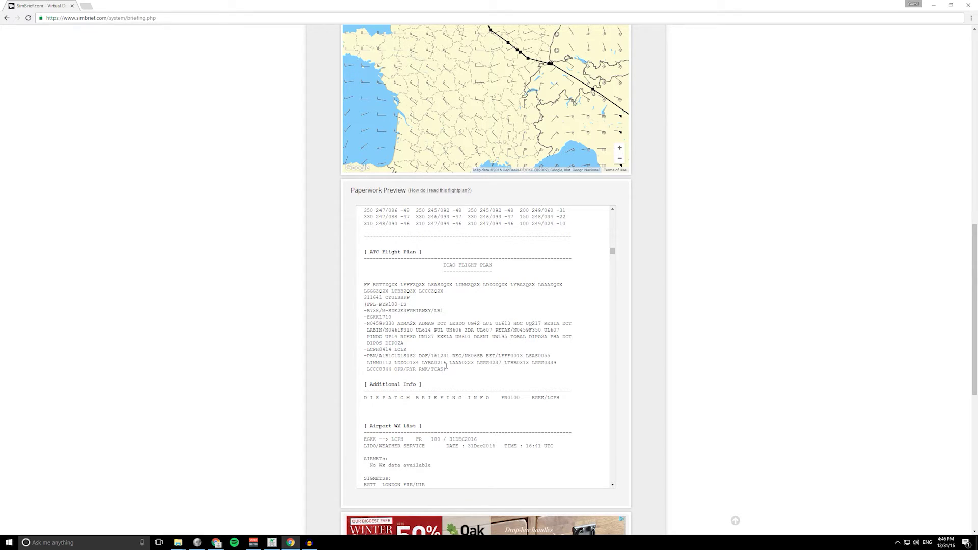
- Scroll past the ICAO flight plan and Airport WX List to the NOTAM heading
scroll(452, 355, down, 3)
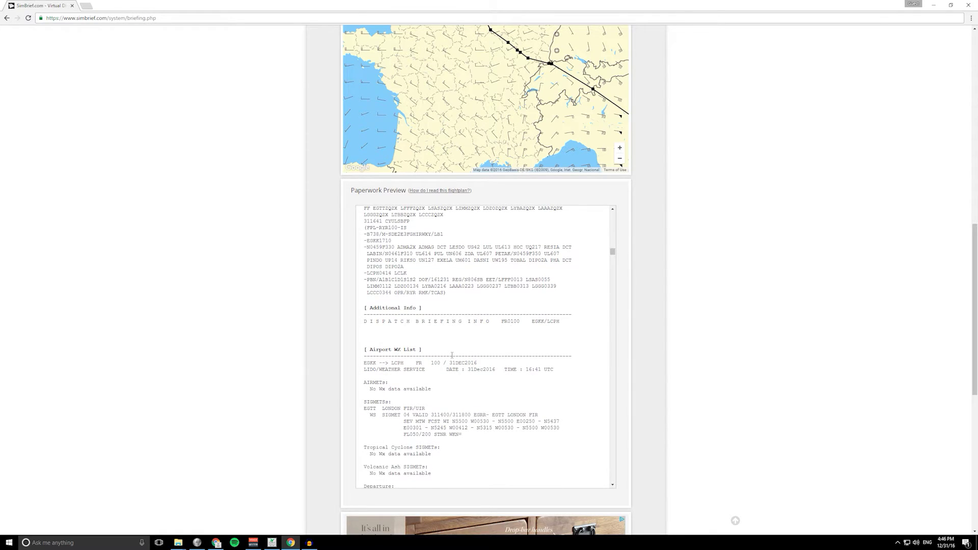
scroll(452, 355, down, 6)
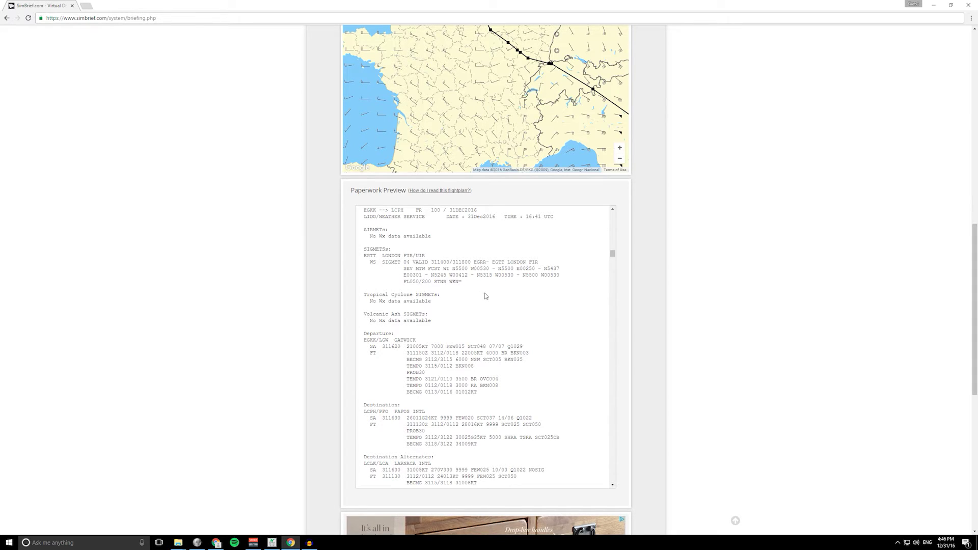
scroll(489, 297, down, 2)
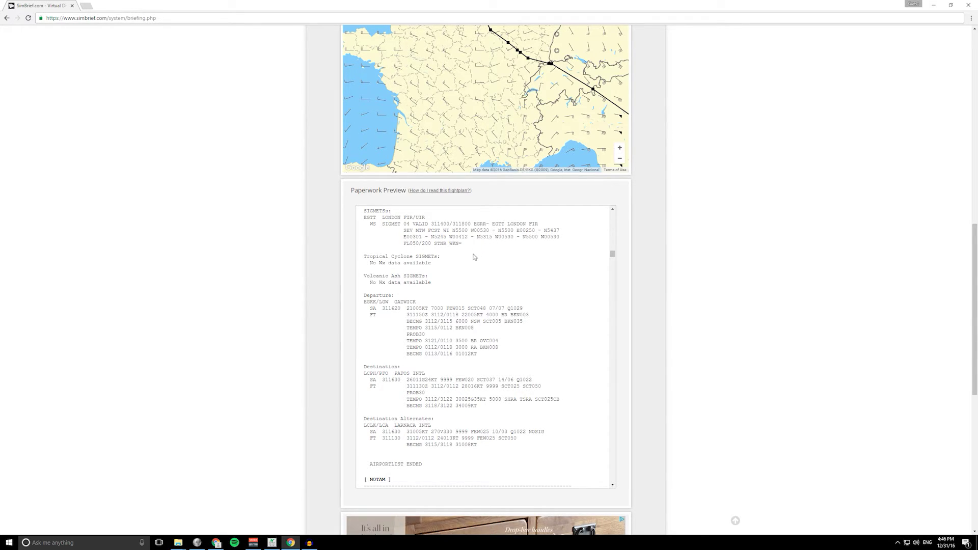
scroll(476, 253, down, 3)
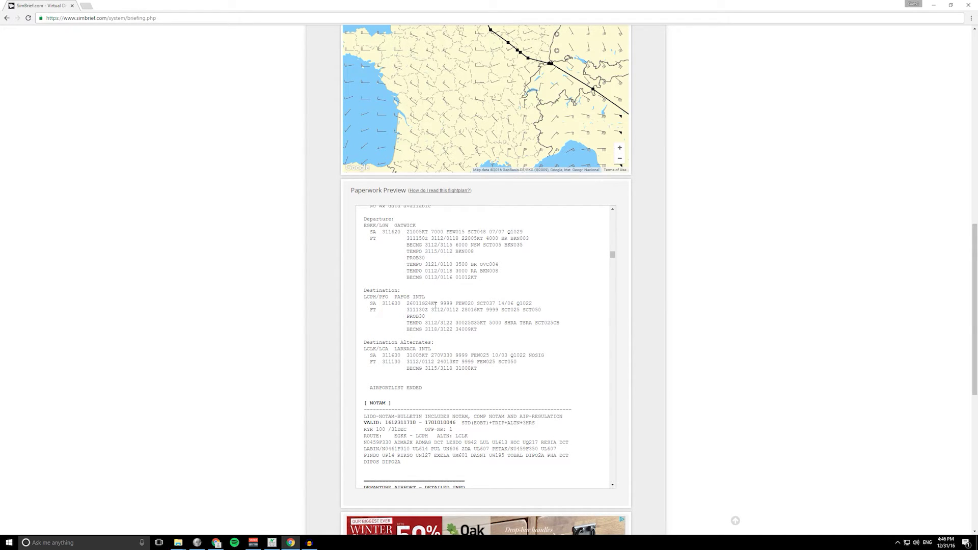
- Scroll through the Gatwick and Pafos NOTAMs in the paperwork preview
scroll(423, 287, down, 1)
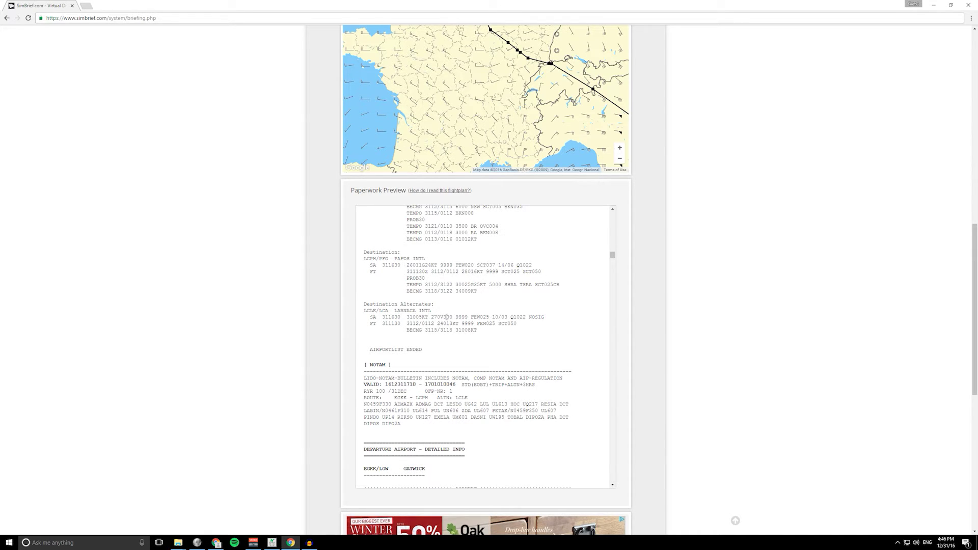
scroll(551, 323, down, 1)
scroll(553, 317, down, 1)
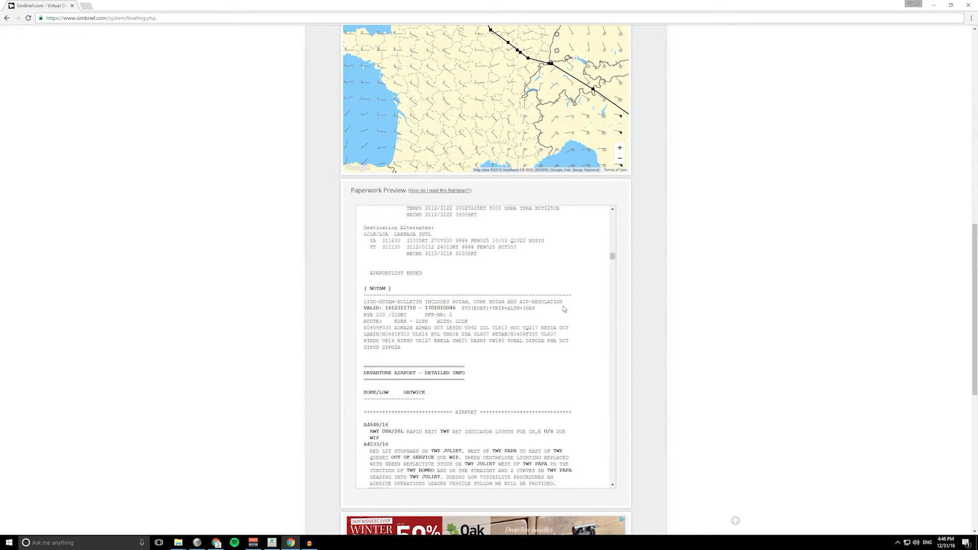
scroll(566, 306, down, 1)
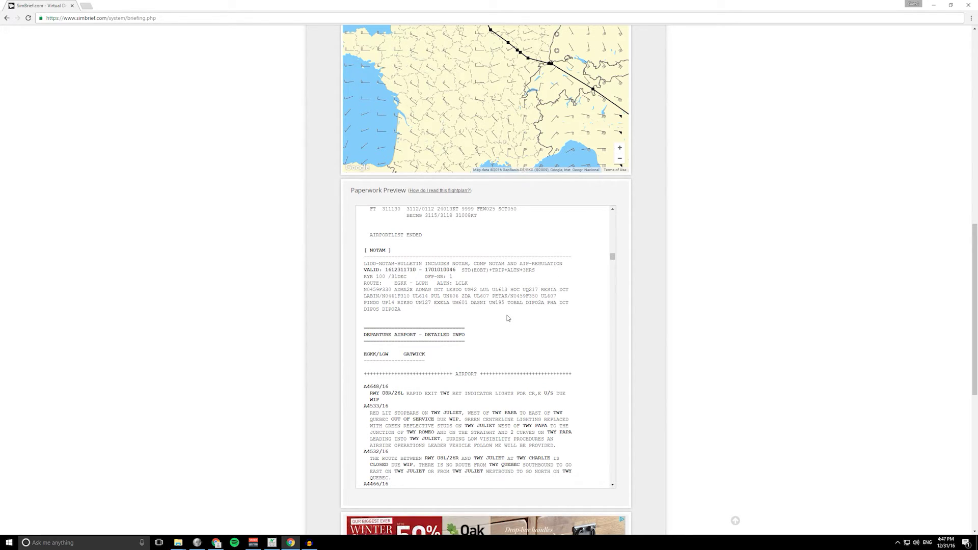
scroll(507, 318, down, 3)
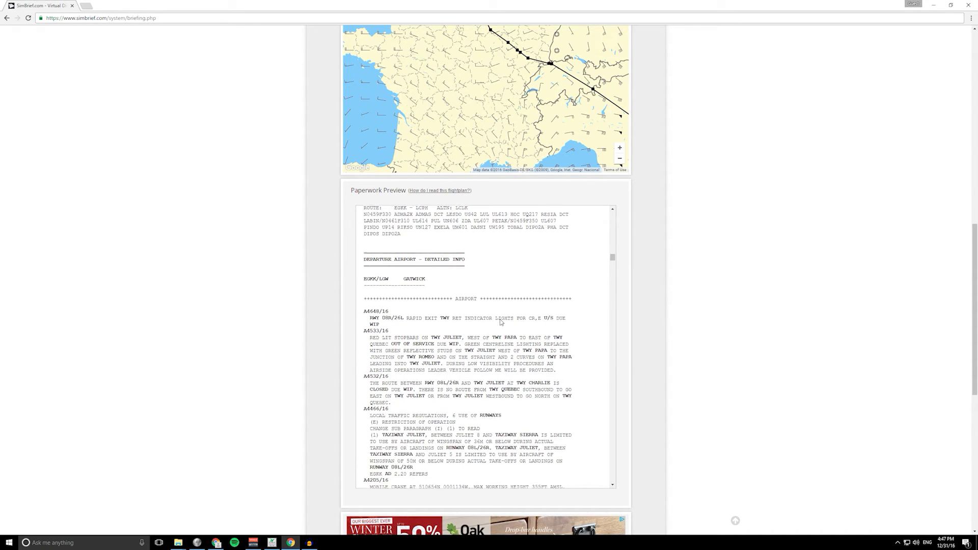
scroll(520, 294, down, 4)
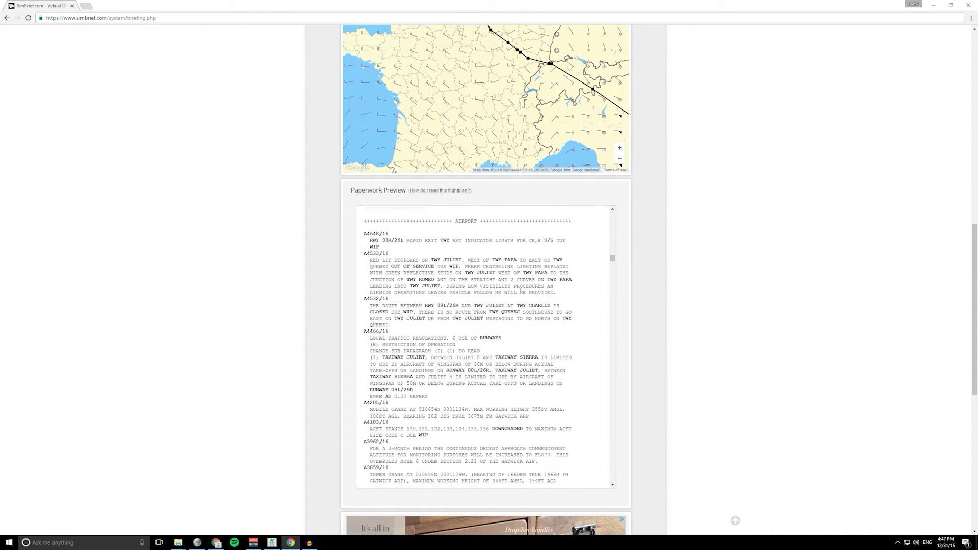
scroll(520, 294, down, 5)
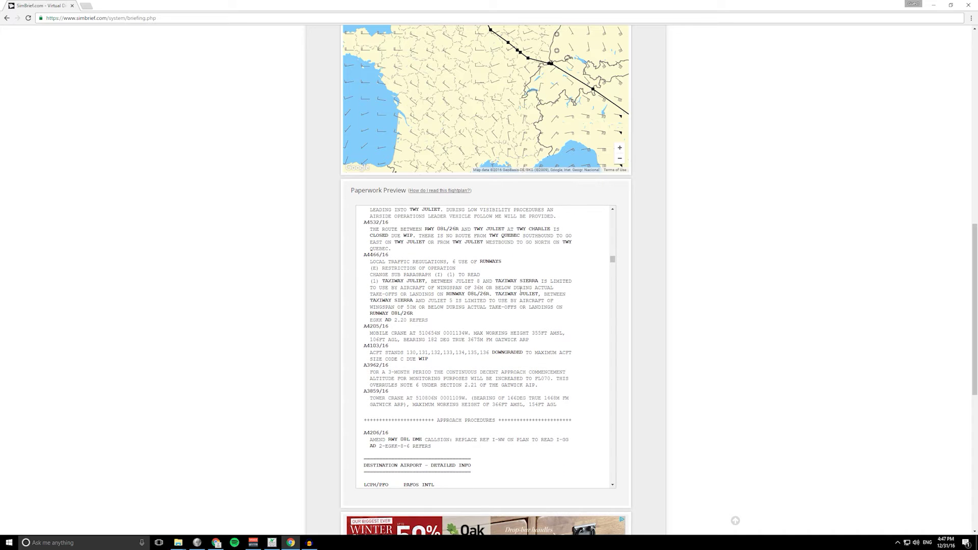
scroll(520, 294, down, 3)
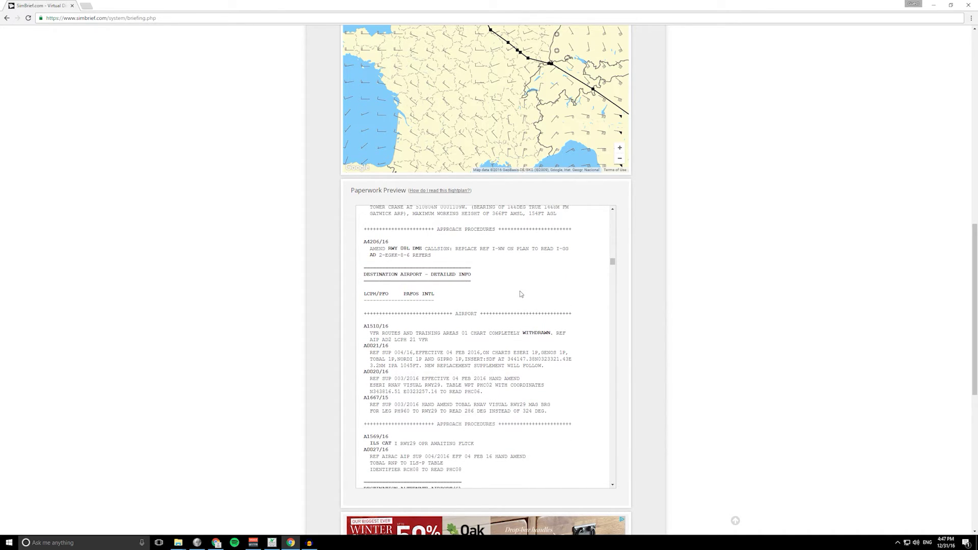
scroll(495, 327, down, 3)
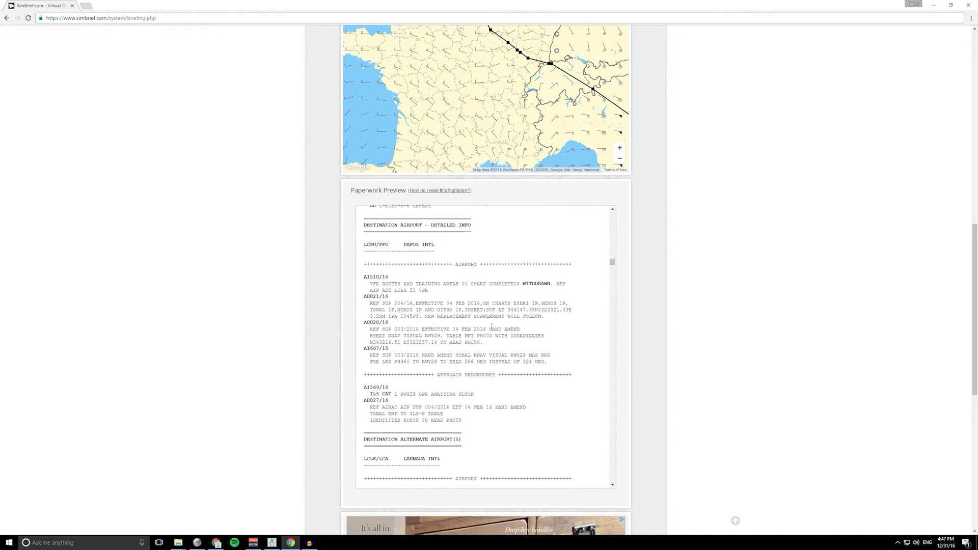
scroll(522, 314, down, 5)
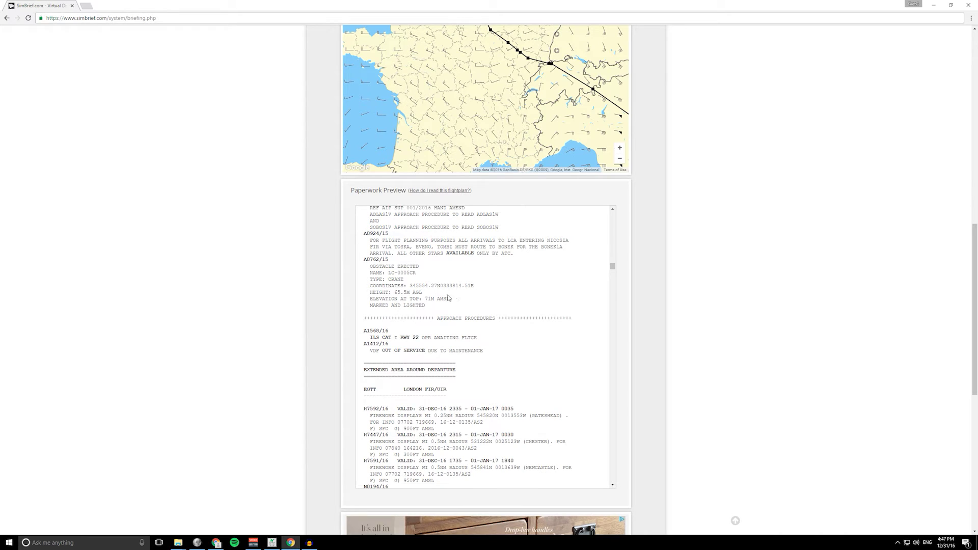
scroll(449, 297, up, 3)
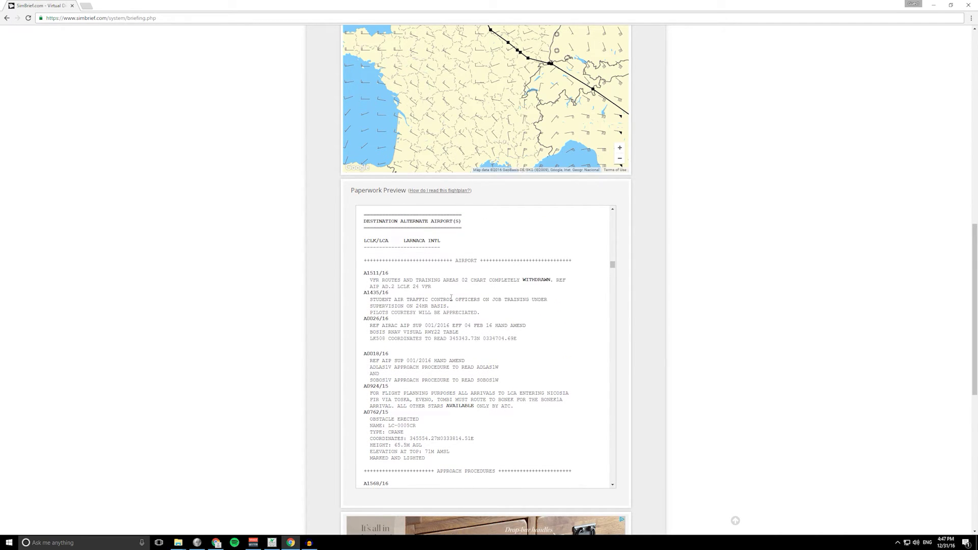
scroll(451, 298, up, 5)
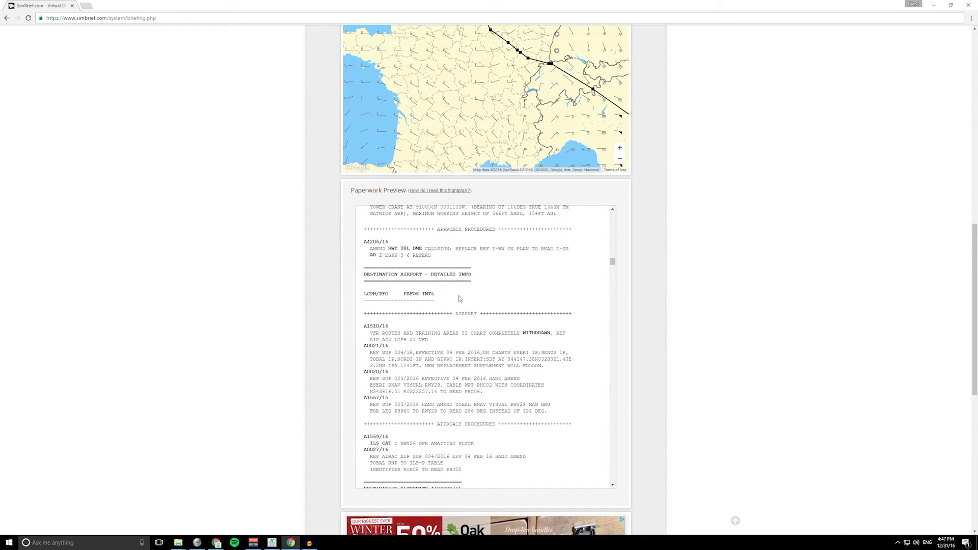
- Continue through the Larnaca and London FIR NOTAMs down to the Crew Alert and Crew Bulletin
scroll(460, 299, down, 4)
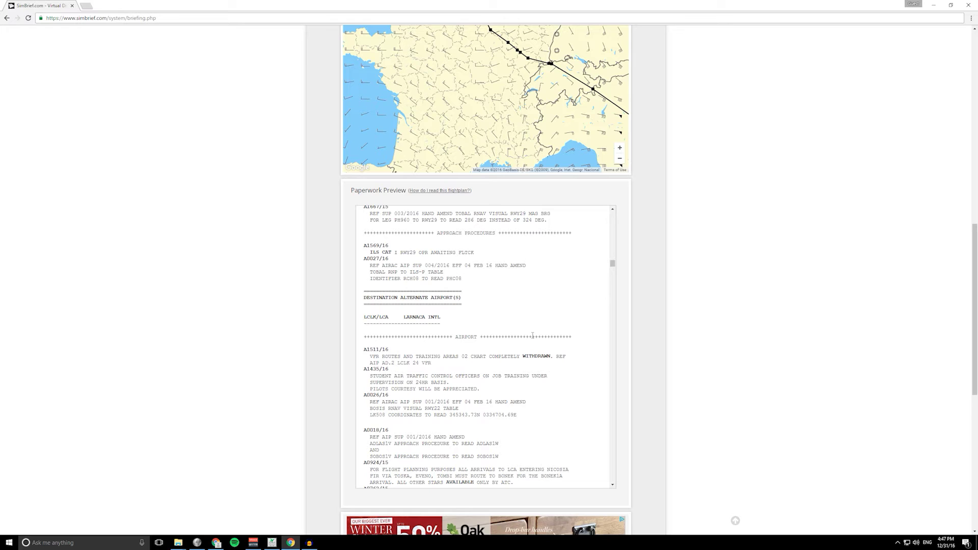
scroll(533, 335, down, 3)
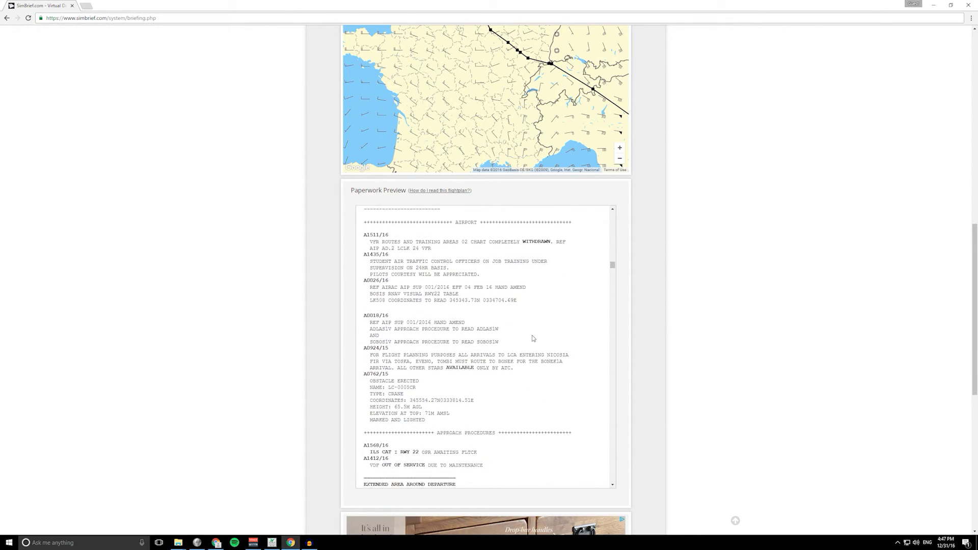
scroll(532, 338, down, 2)
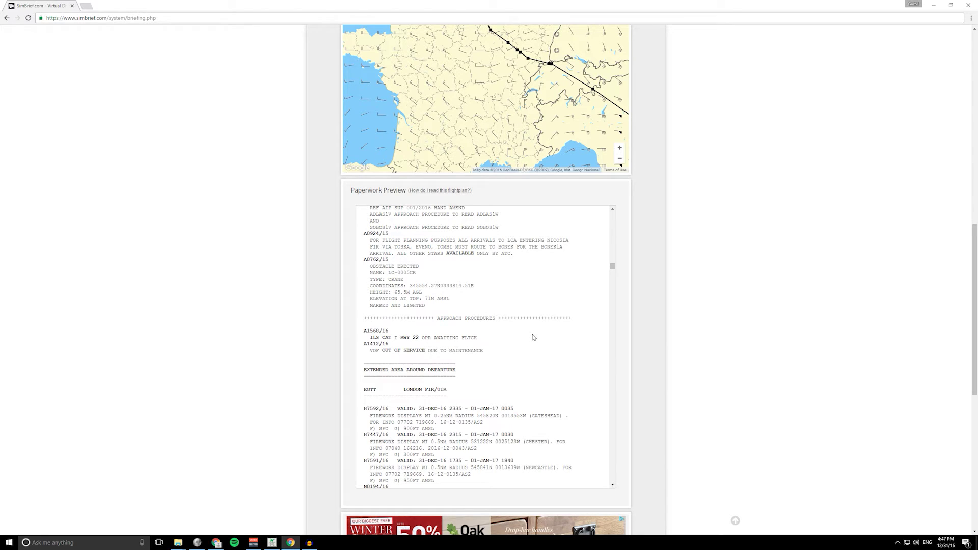
scroll(532, 337, down, 1)
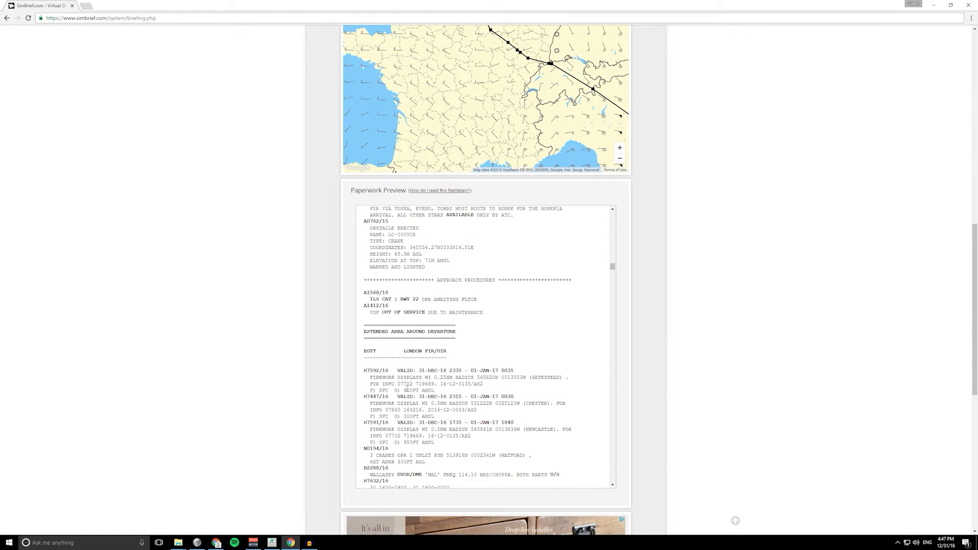
scroll(461, 386, down, 1)
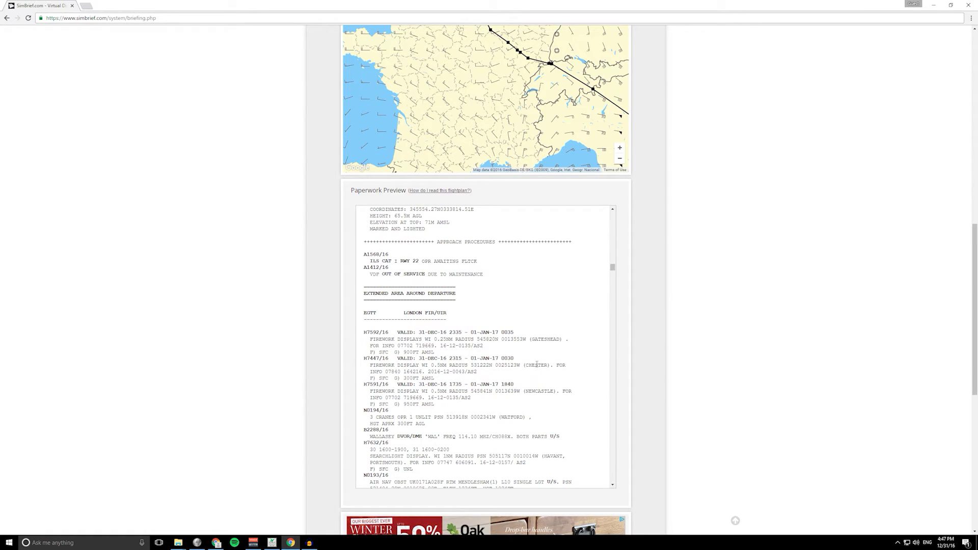
scroll(537, 364, down, 3)
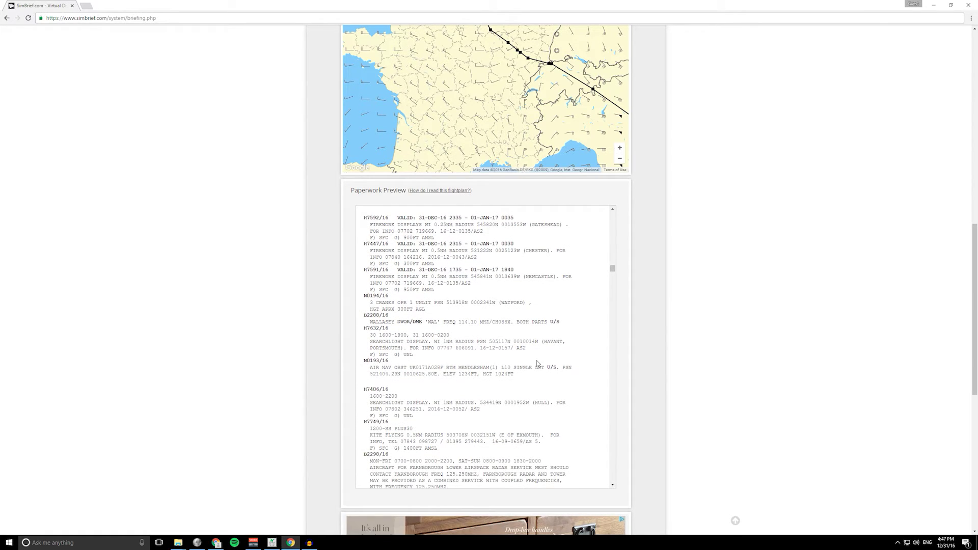
scroll(537, 364, down, 8)
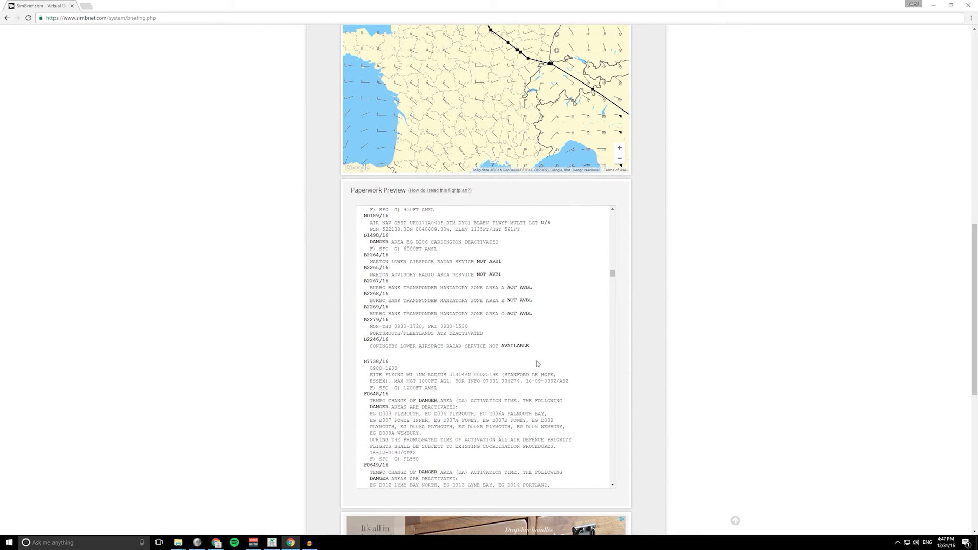
scroll(537, 364, down, 10)
scroll(537, 363, down, 10)
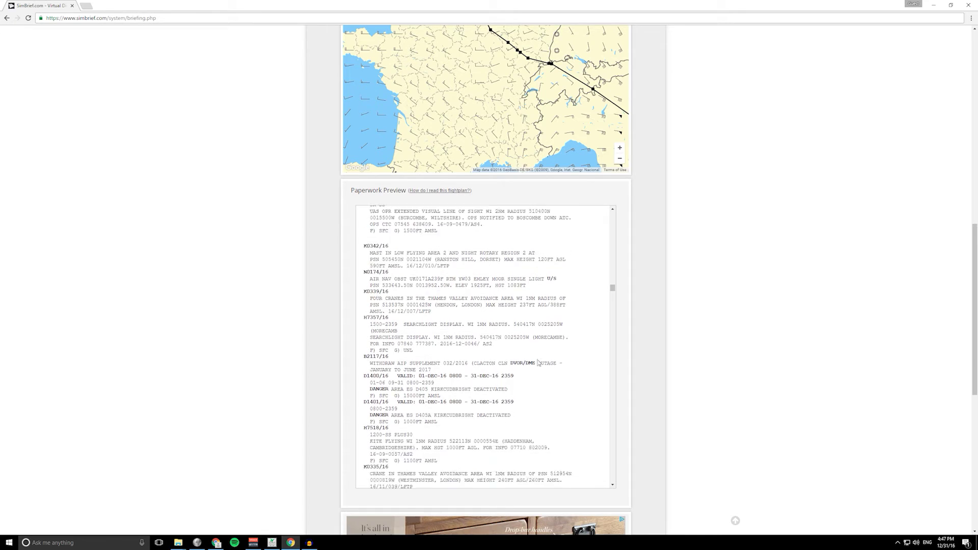
scroll(537, 363, down, 5)
drag(612, 292, 618, 470)
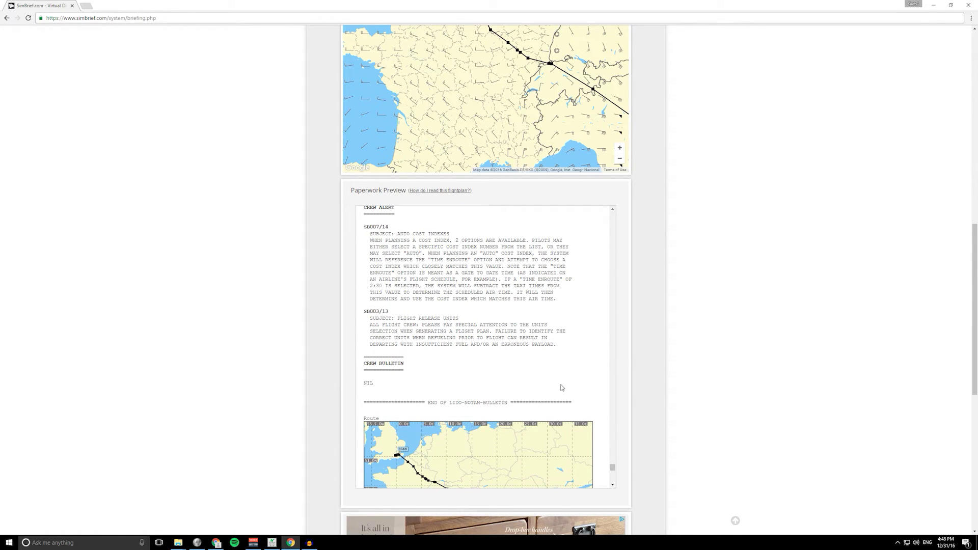
scroll(562, 388, down, 3)
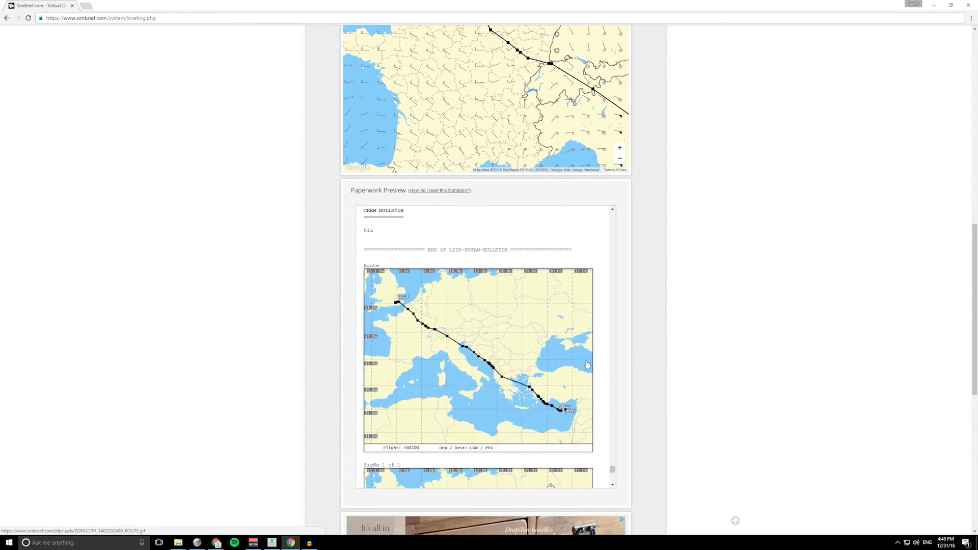
- Scroll down past the UAD 1 and 2 wind charts to the flight's vertical profile chart
scroll(587, 365, down, 1)
scroll(489, 294, down, 4)
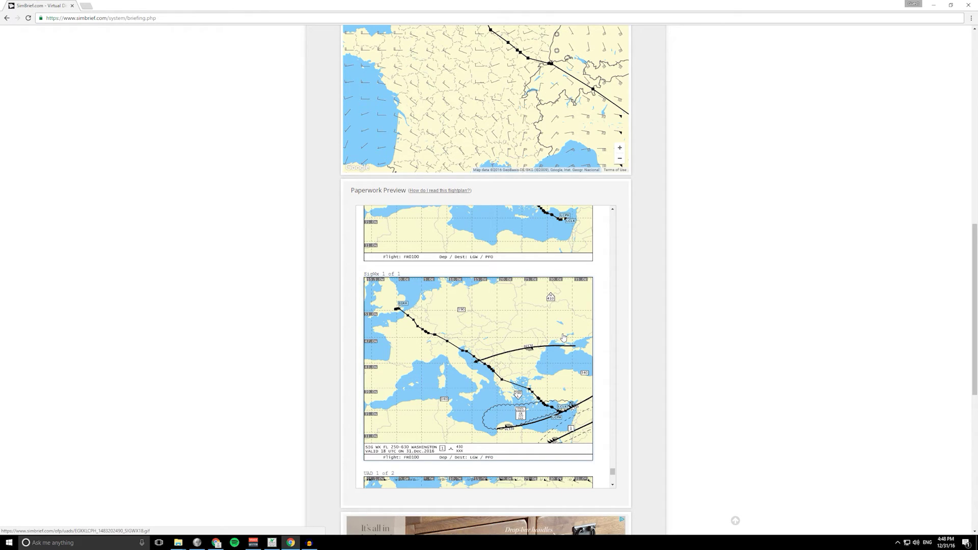
scroll(563, 337, down, 2)
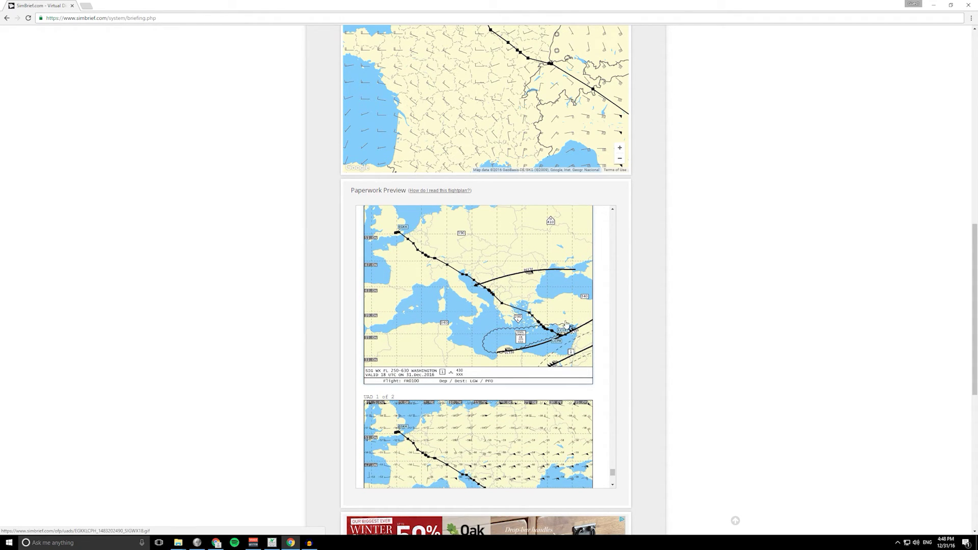
scroll(573, 315, down, 2)
scroll(568, 322, down, 1)
scroll(568, 322, down, 1)
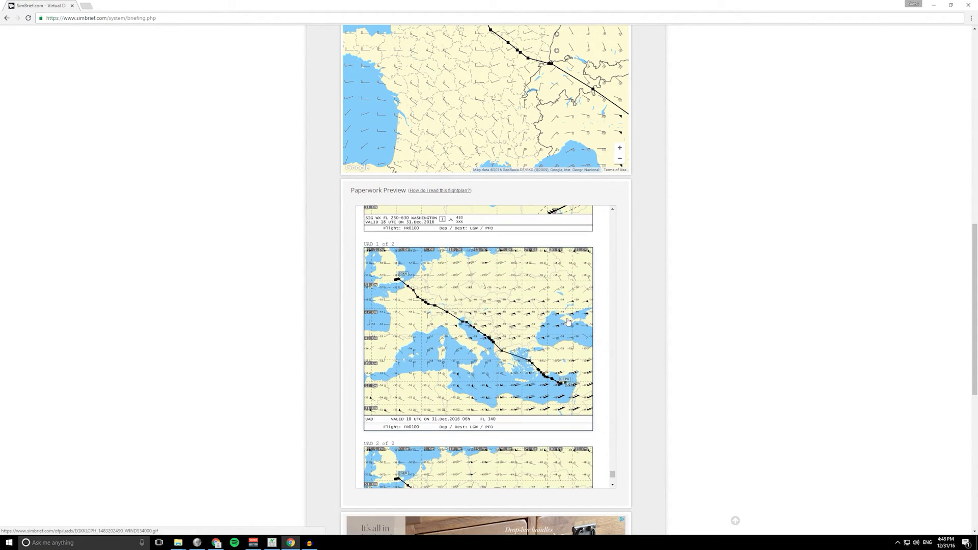
scroll(536, 324, down, 3)
scroll(536, 324, down, 2)
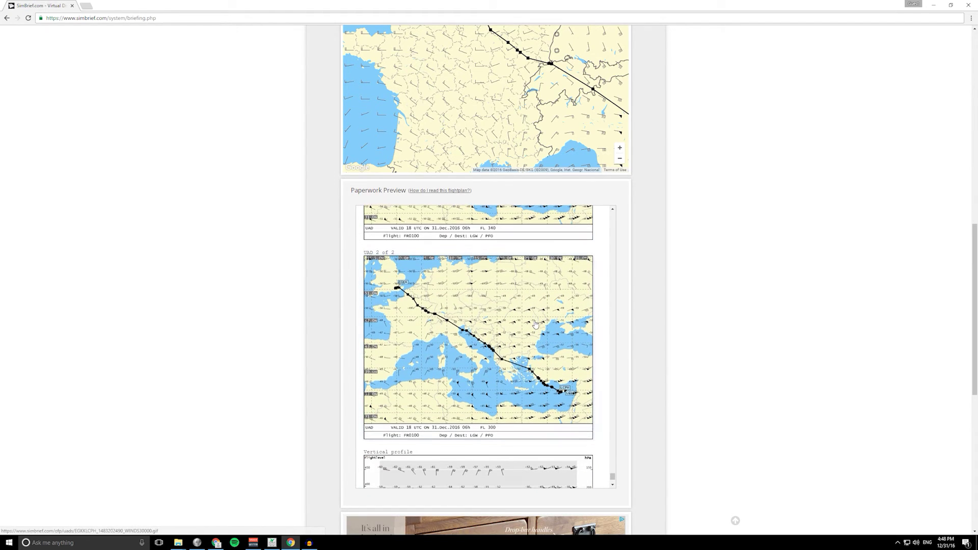
scroll(539, 322, down, 4)
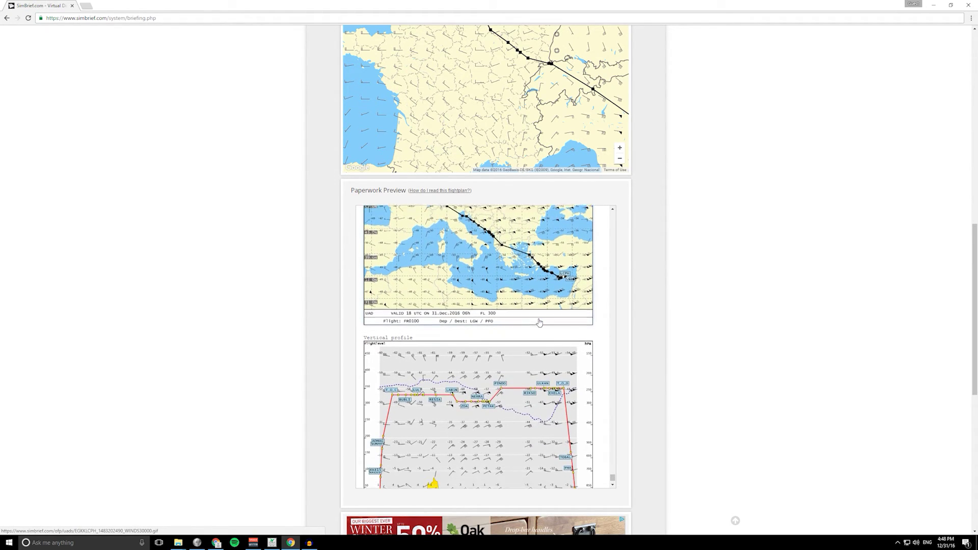
scroll(539, 322, down, 1)
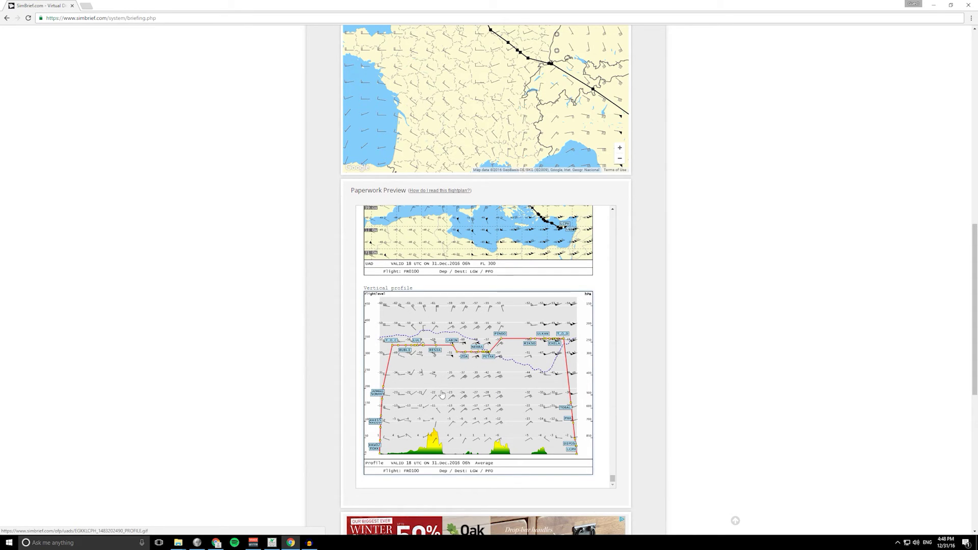
scroll(461, 410, down, 1)
scroll(461, 410, down, 3)
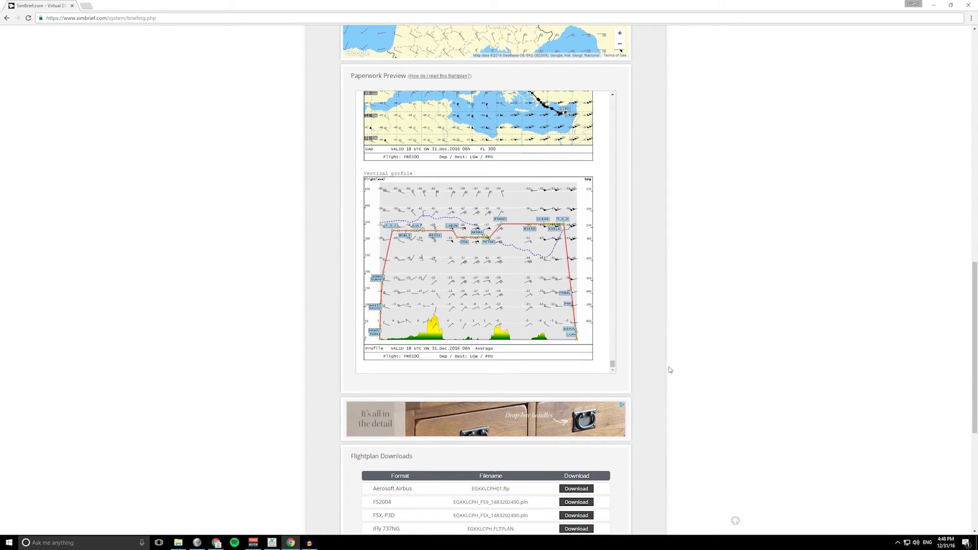
scroll(678, 352, down, 1)
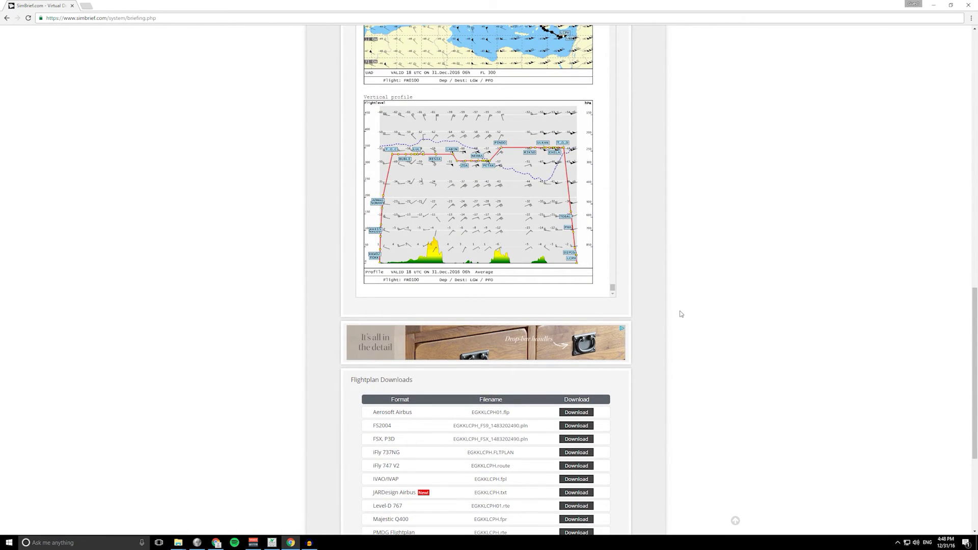
scroll(682, 314, down, 3)
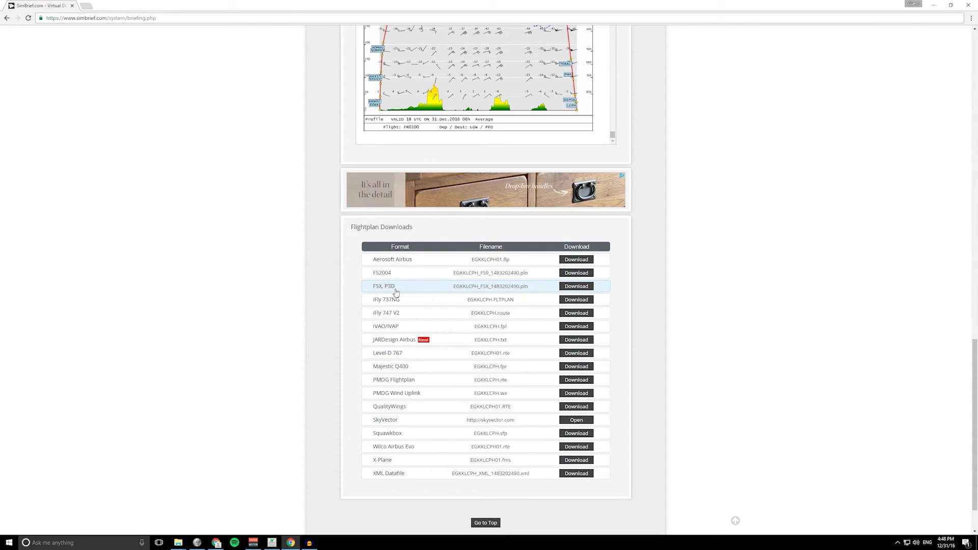
scroll(433, 357, down, 1)
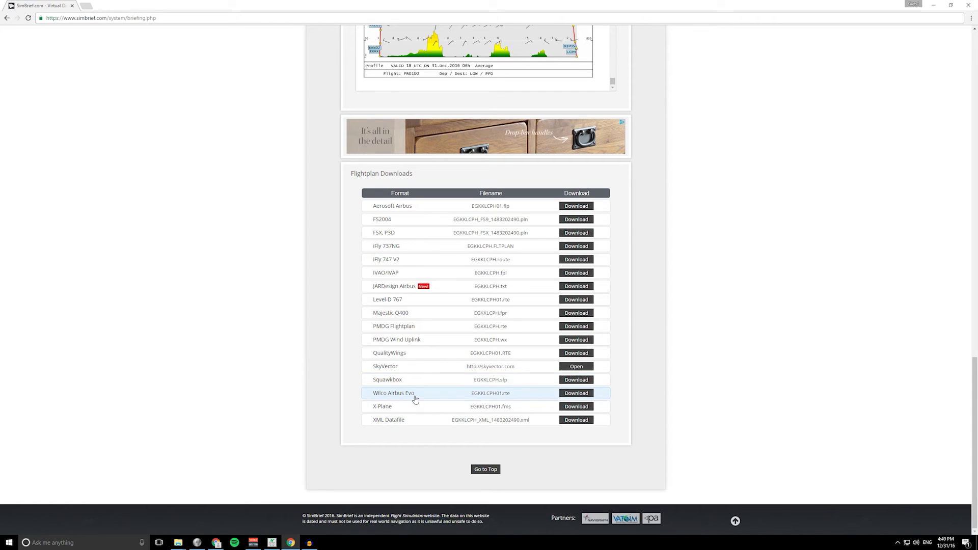
scroll(717, 312, up, 3)
- Return the paperwork preview to the start of the OFP text
scroll(718, 313, up, 15)
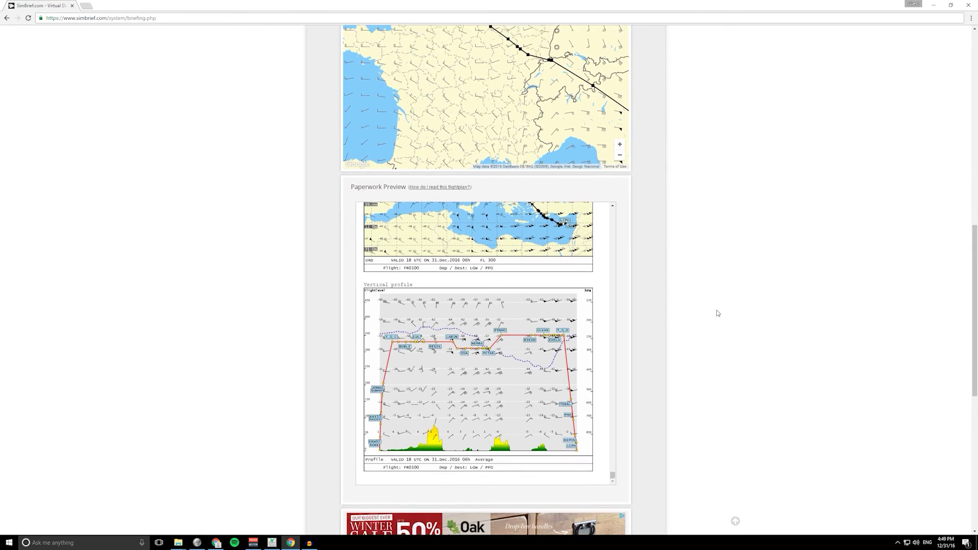
scroll(717, 313, down, 1)
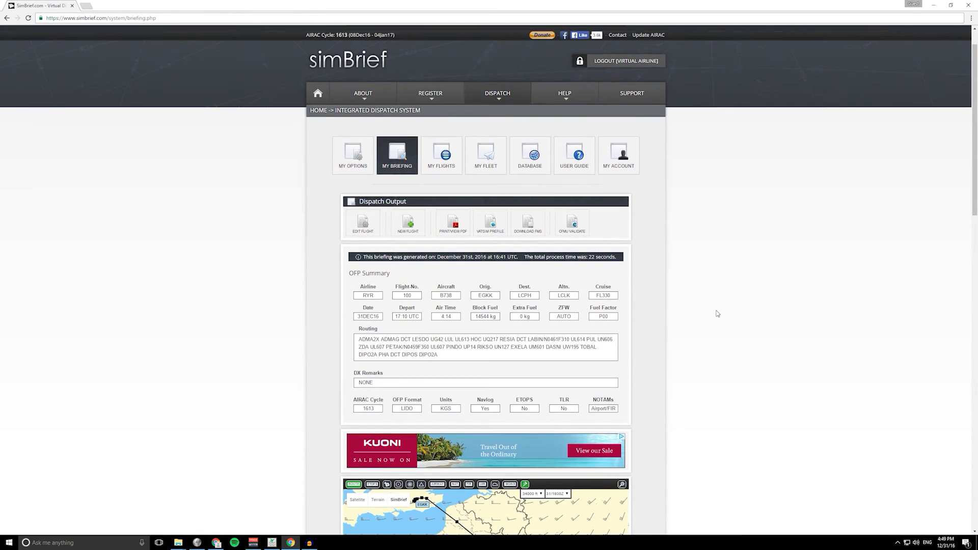
scroll(717, 313, down, 2)
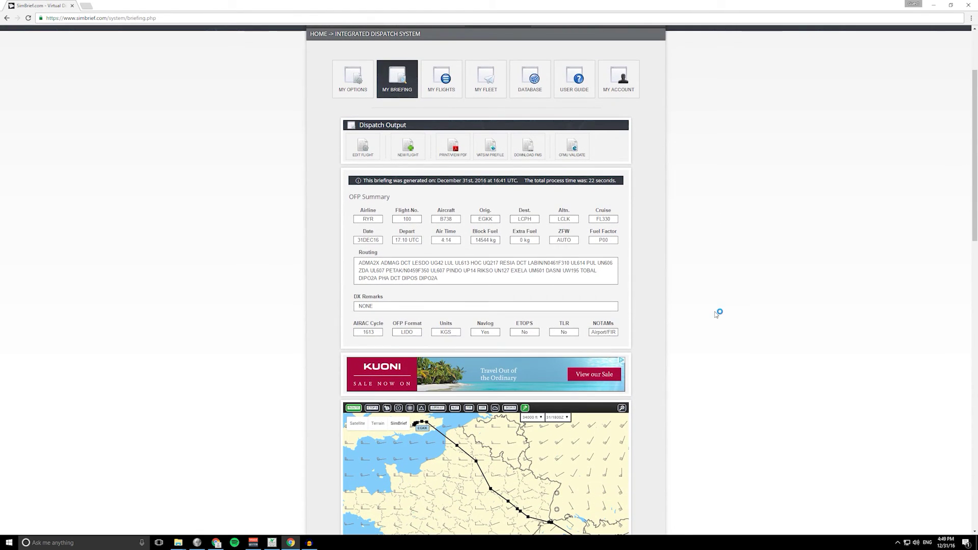
scroll(709, 306, down, 7)
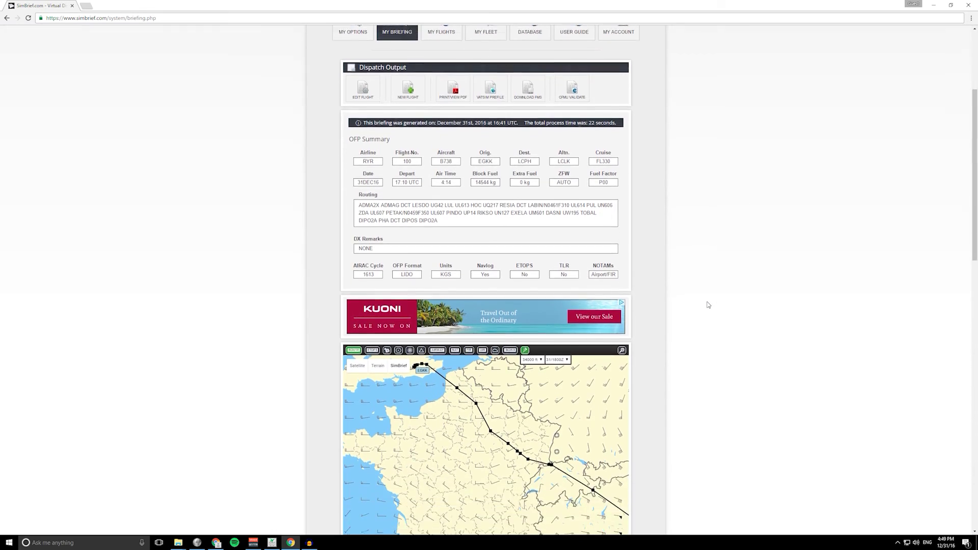
scroll(707, 306, down, 6)
scroll(707, 306, up, 5)
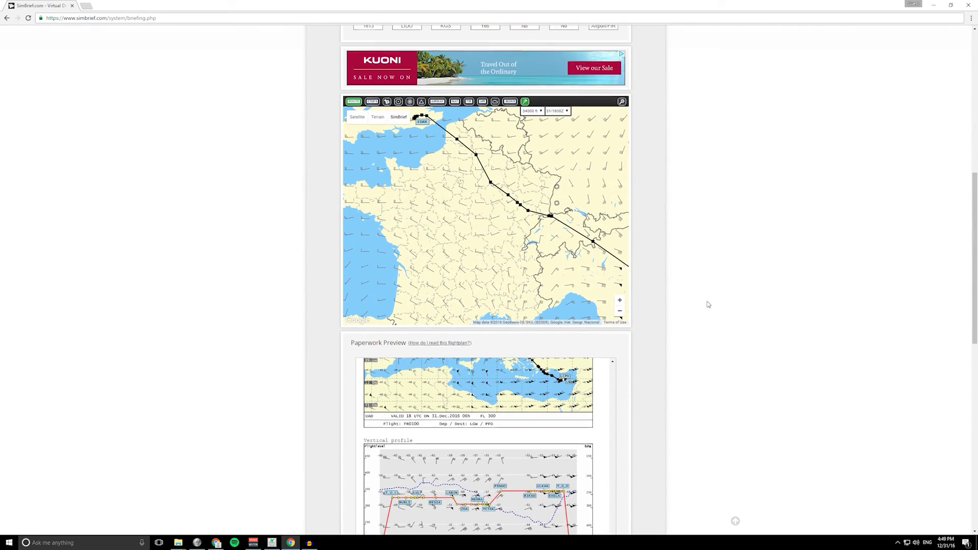
scroll(708, 306, down, 5)
drag(613, 442, 614, 175)
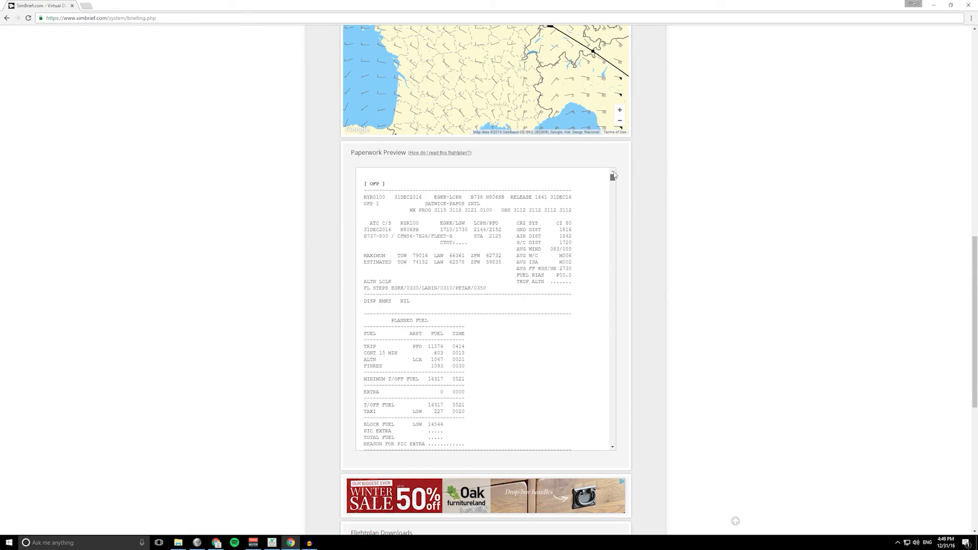
- Bring the route map showing the EGKK–LCPH route across Europe into view
scroll(643, 209, up, 7)
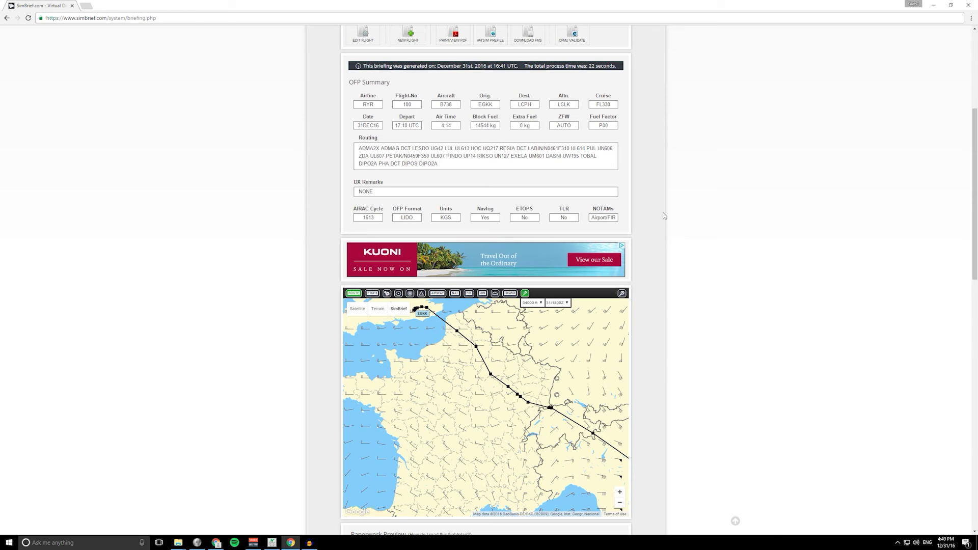
scroll(663, 215, up, 3)
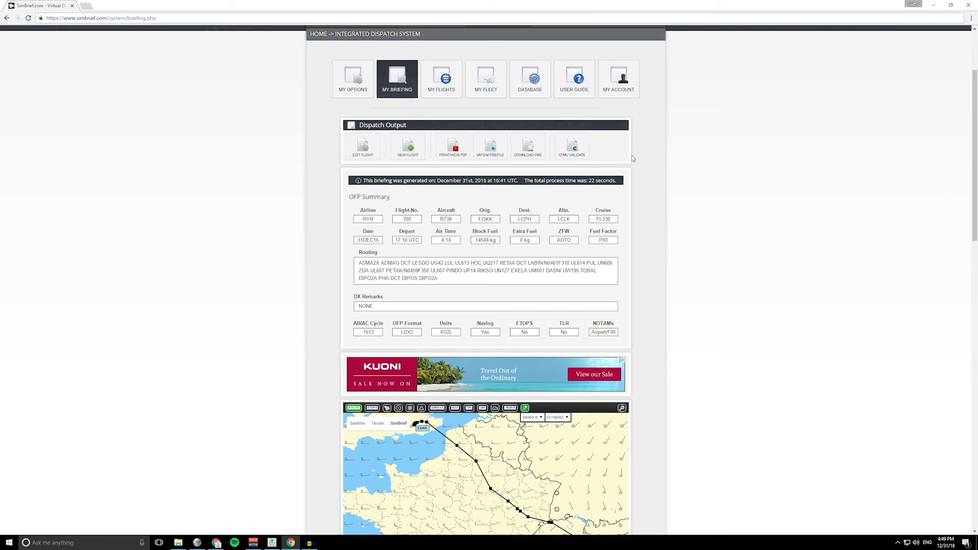
scroll(649, 209, down, 4)
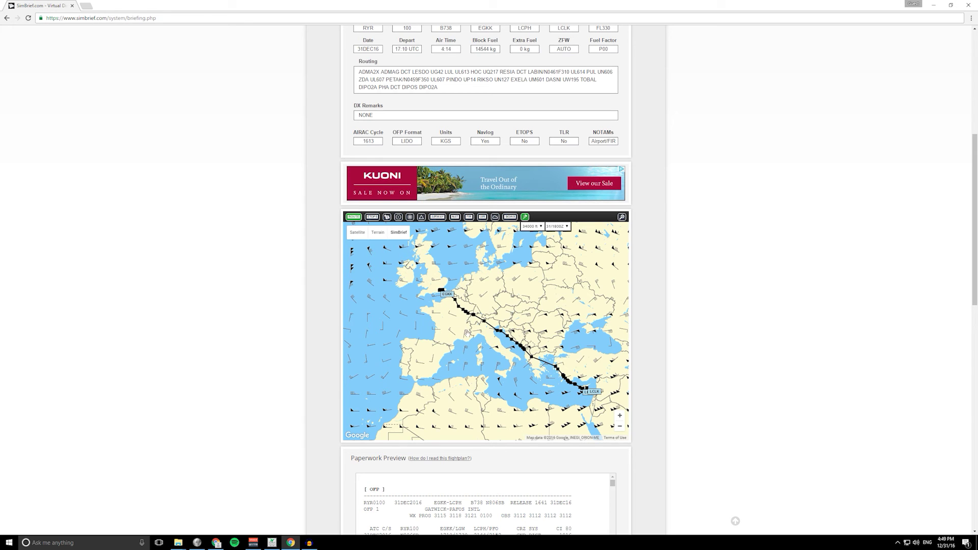
scroll(466, 332, up, 1)
- Pan the route map over France, Italy, Greece and Crete to LCPH, then return to the OFP summary
drag(438, 292, 380, 265)
scroll(462, 321, up, 1)
mouse_move(552, 360)
mouse_down()
mouse_move(518, 338)
mouse_move(493, 345)
mouse_up()
drag(542, 385, 515, 356)
scroll(528, 355, up, 1)
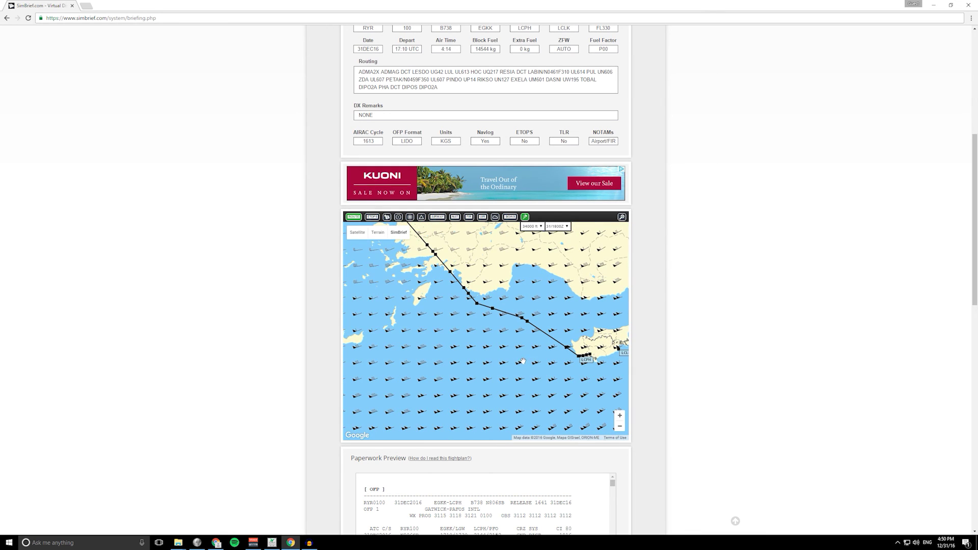
drag(528, 380, 736, 287)
scroll(489, 318, down, 1)
scroll(716, 284, up, 5)
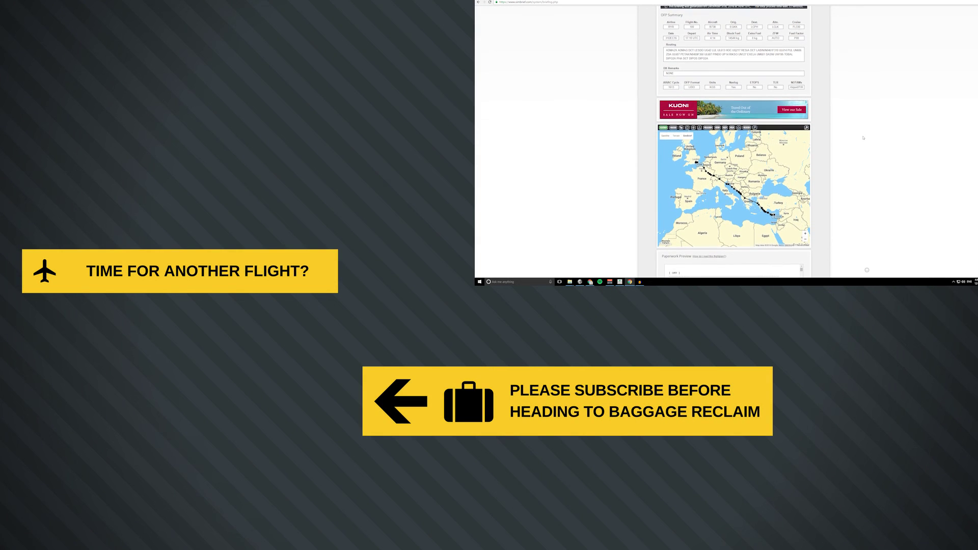
- Zoom the route map into London and Kent and centre it on the Gatwick departure area
scroll(723, 150, up, 3)
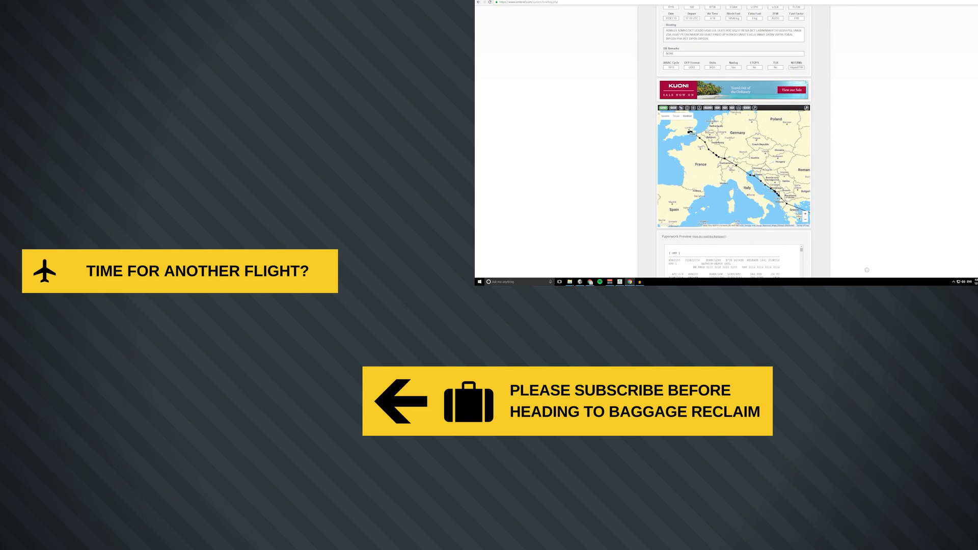
scroll(723, 150, up, 1)
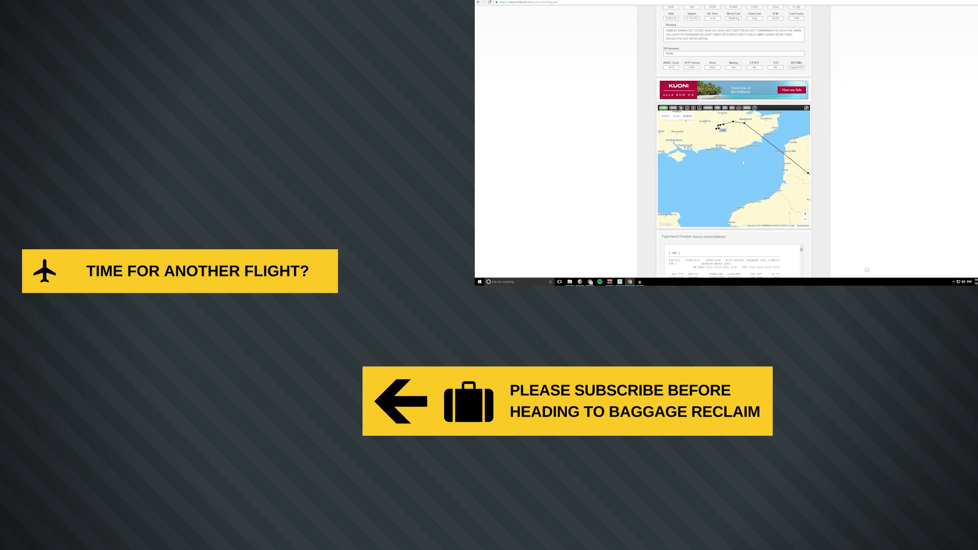
drag(733, 155, 764, 211)
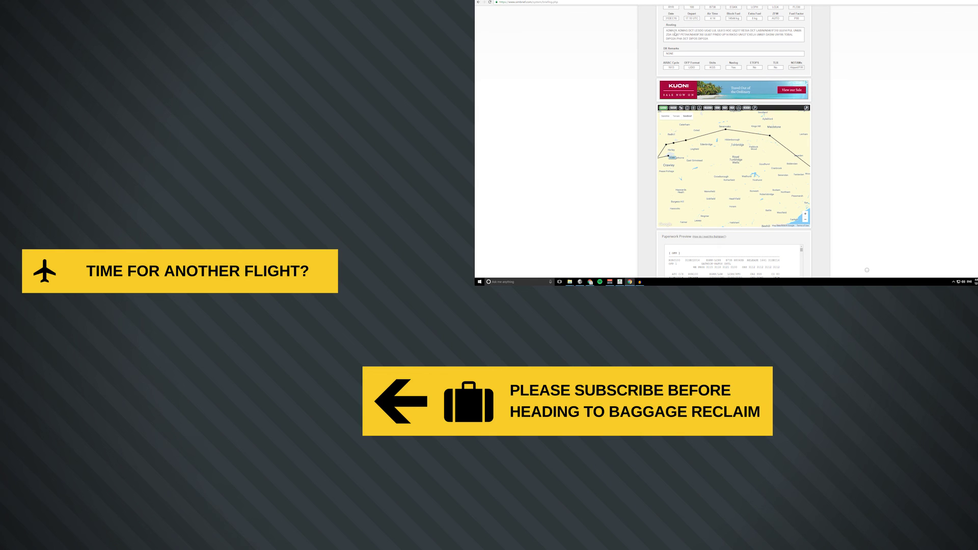
scroll(749, 147, down, 1)
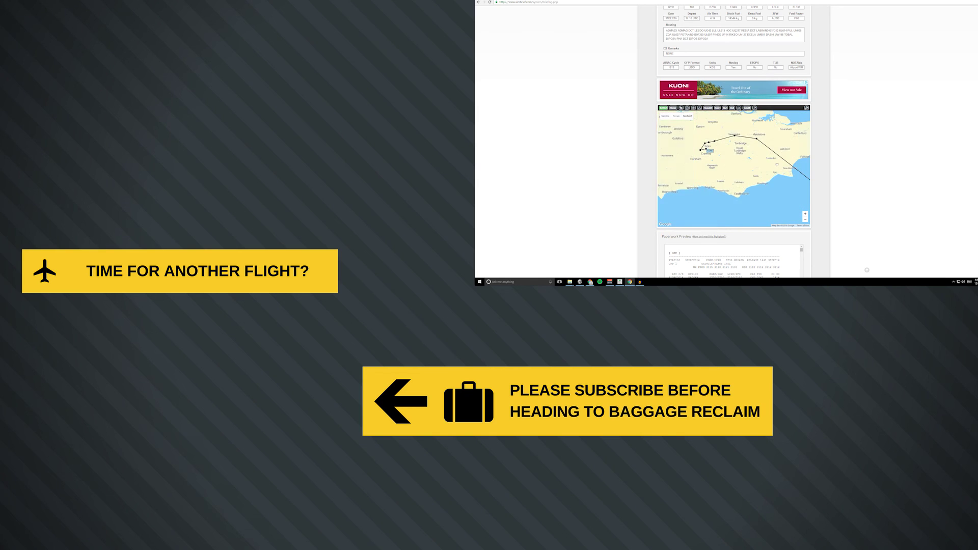